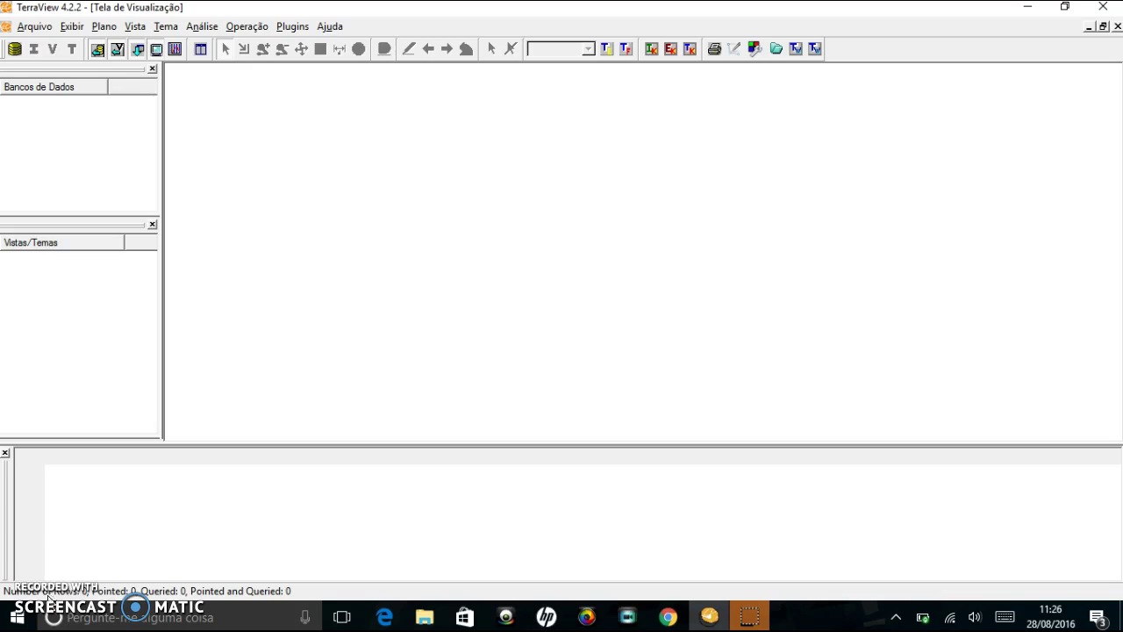
Open the database dialog and choose the Conectar operation for an Access database
click(14, 49)
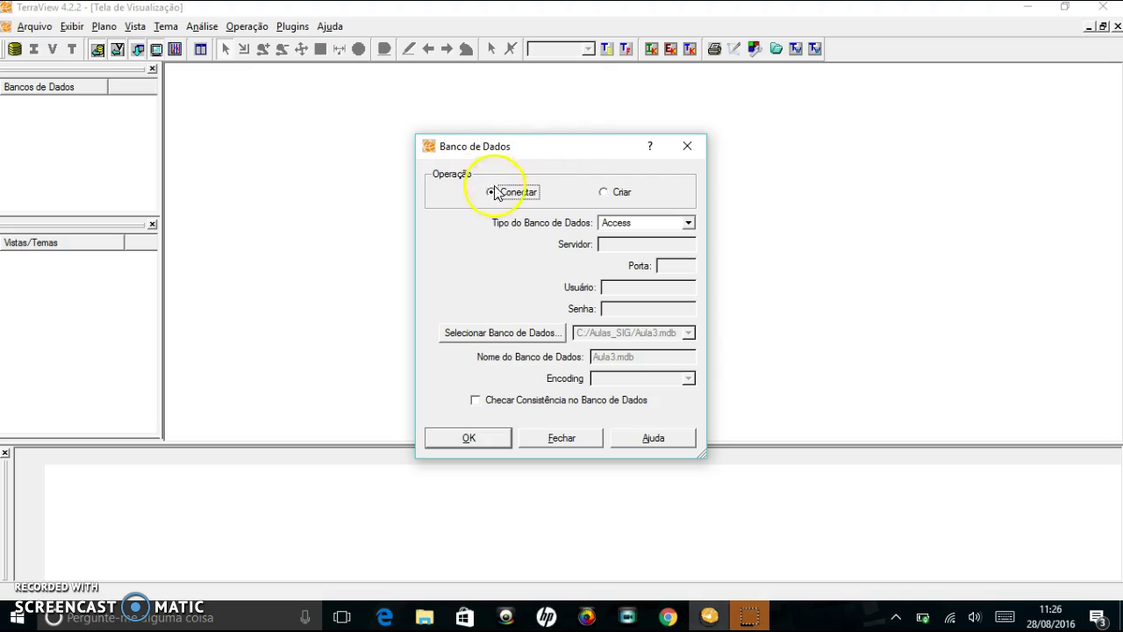
click(645, 199)
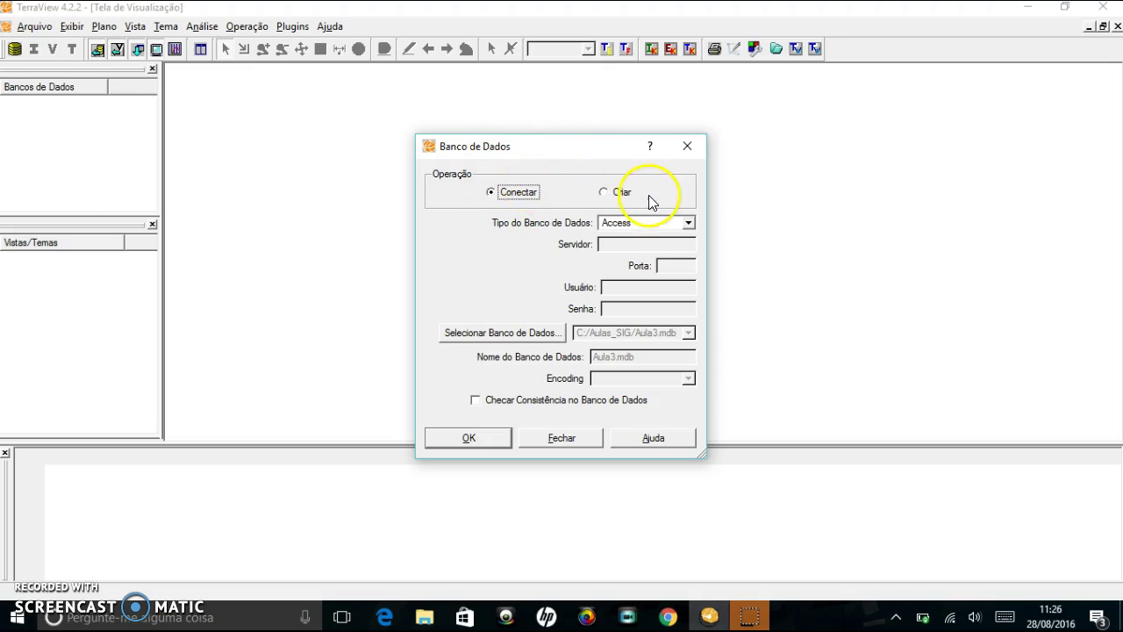
click(536, 194)
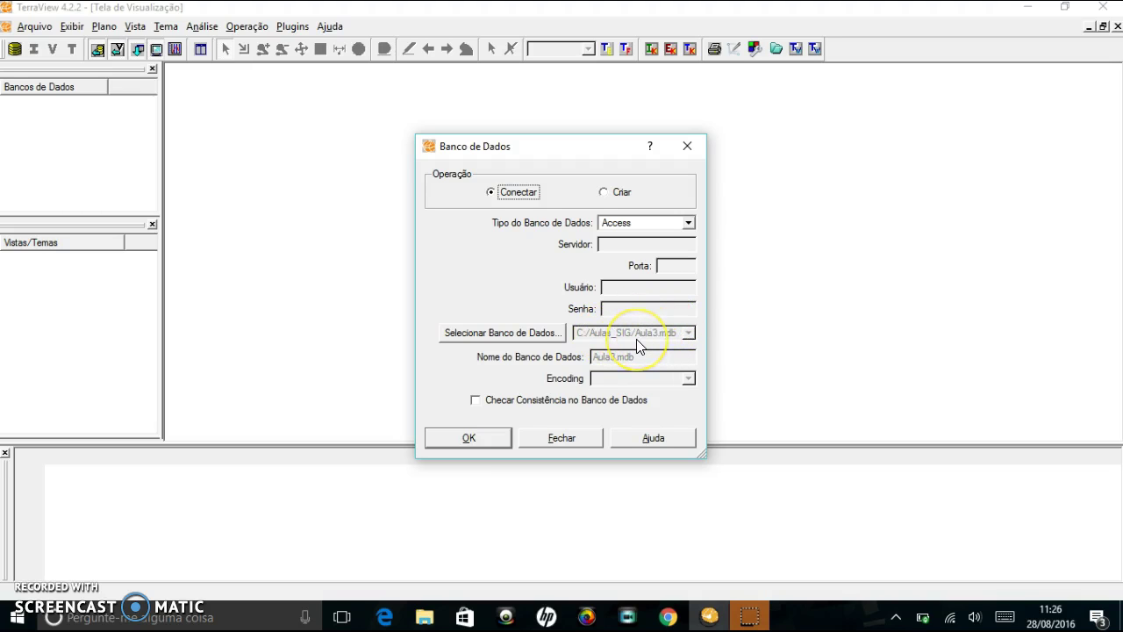
Select the database file Aula3 in C:/Aulas_SIG and connect to it
click(526, 333)
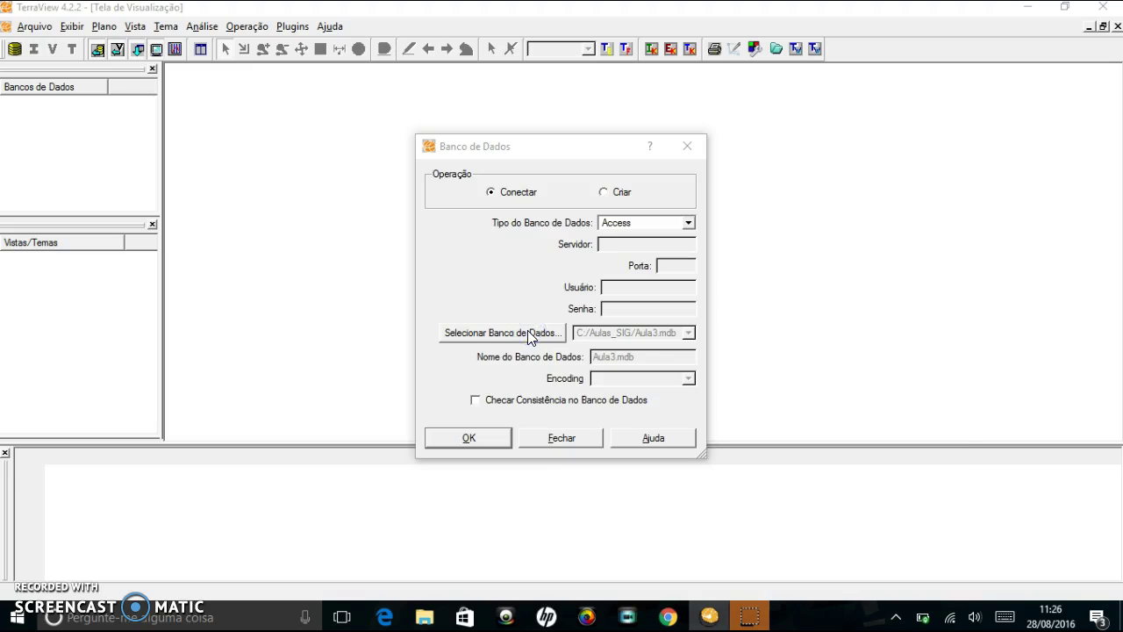
click(548, 454)
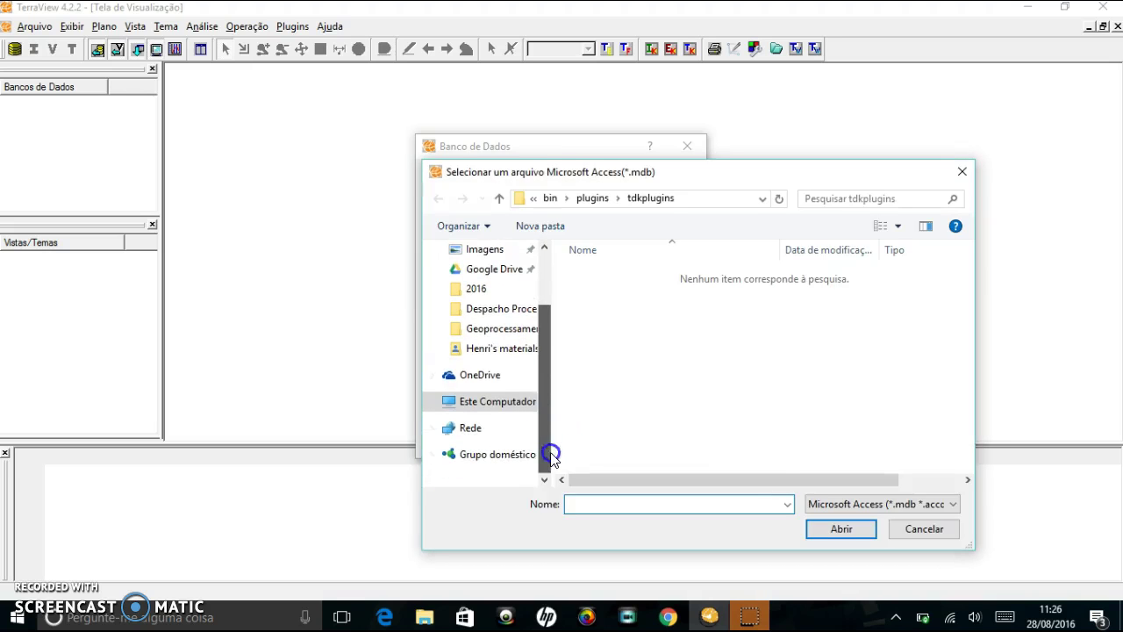
click(524, 403)
click(692, 455)
double_click(695, 462)
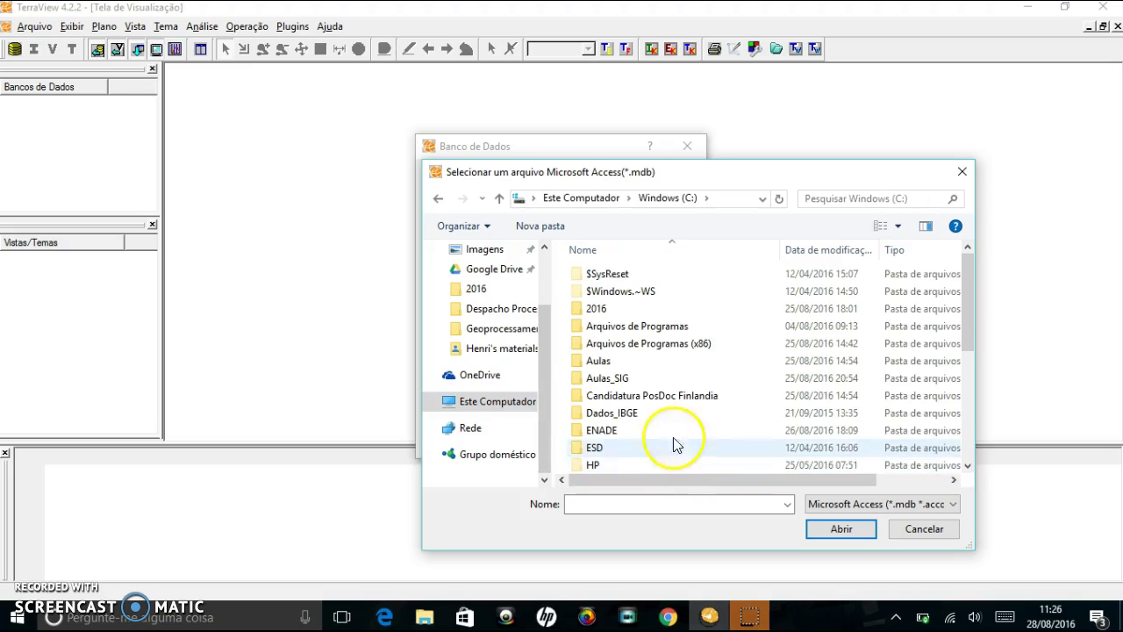
click(622, 382)
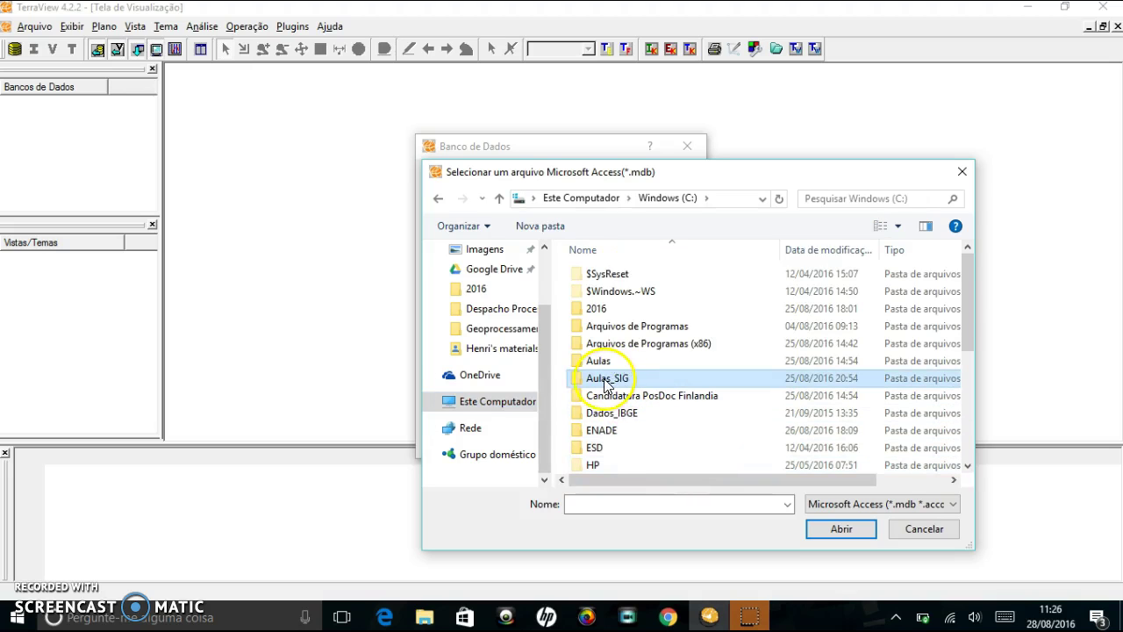
double_click(575, 382)
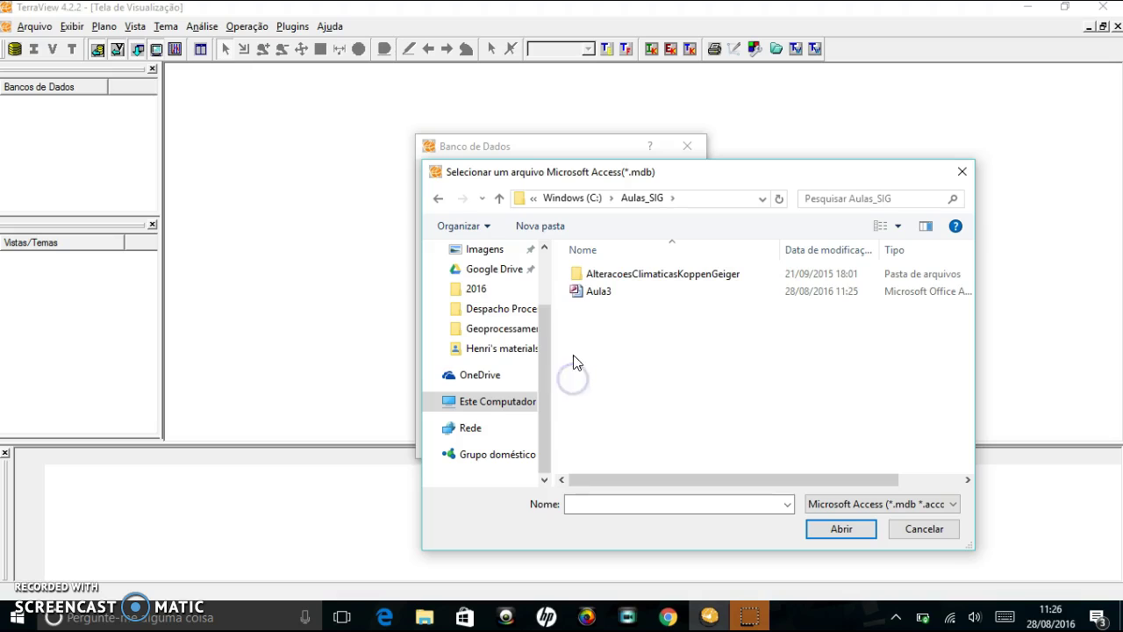
click(582, 293)
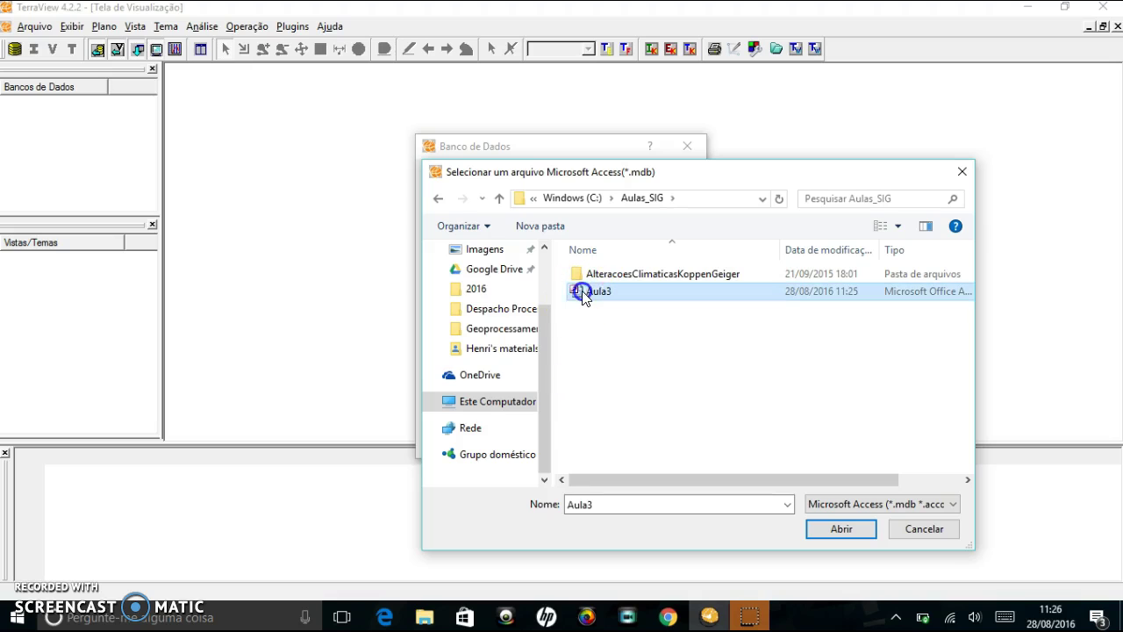
click(864, 531)
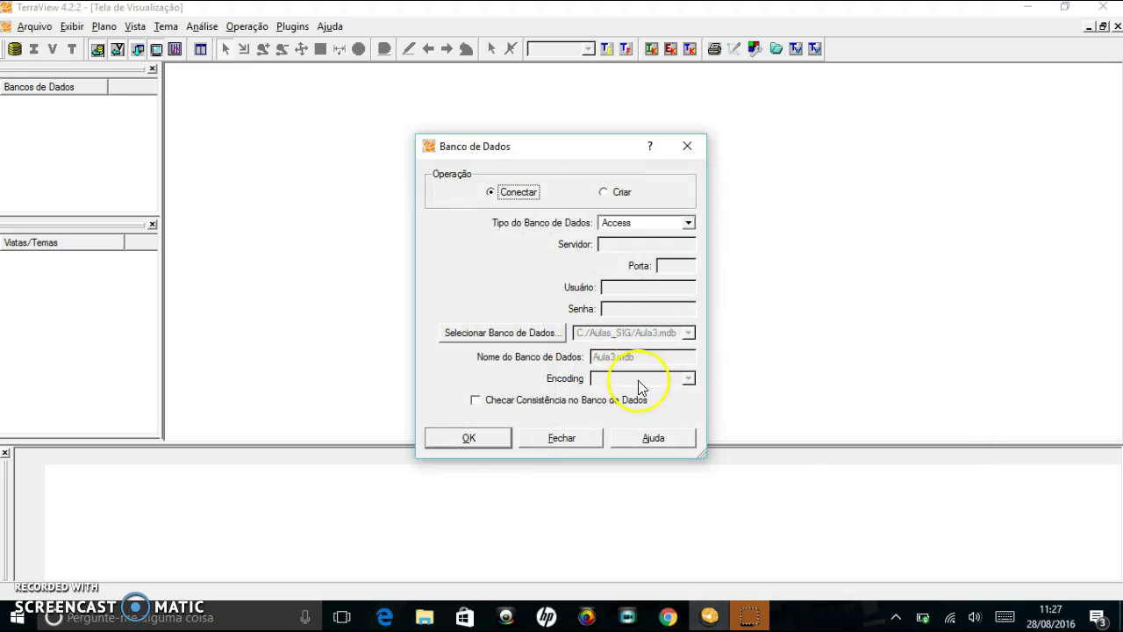
click(492, 436)
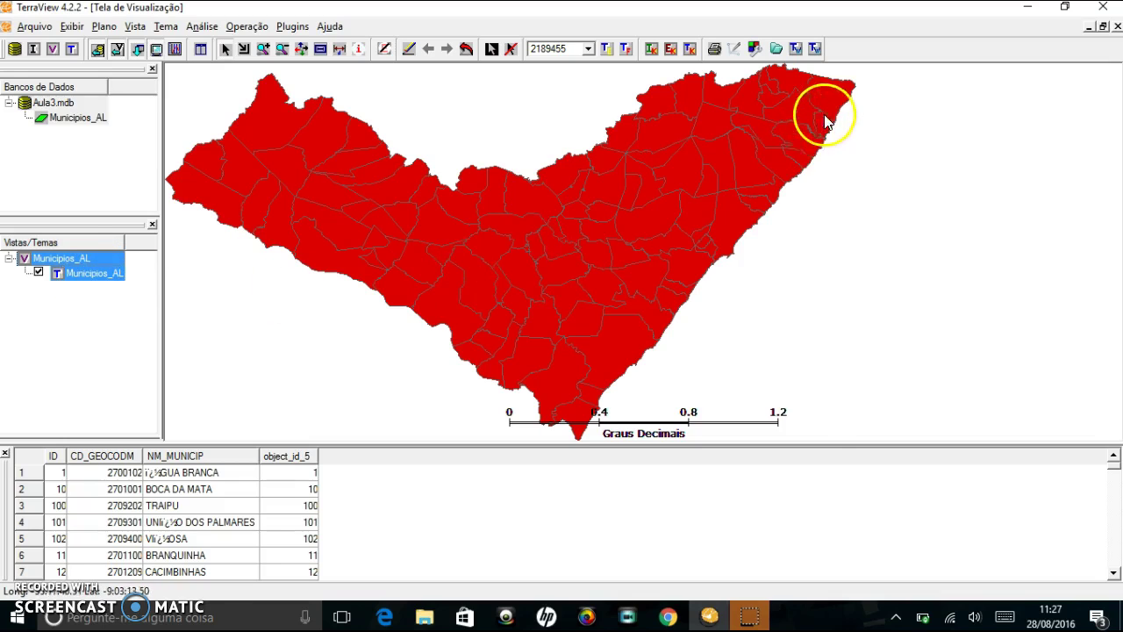
Draw the Municipios_AL theme and highlight Girau do Ponciano, Atalaia, Limoeiro de Anadia and the large municipality on the southern coast
click(104, 279)
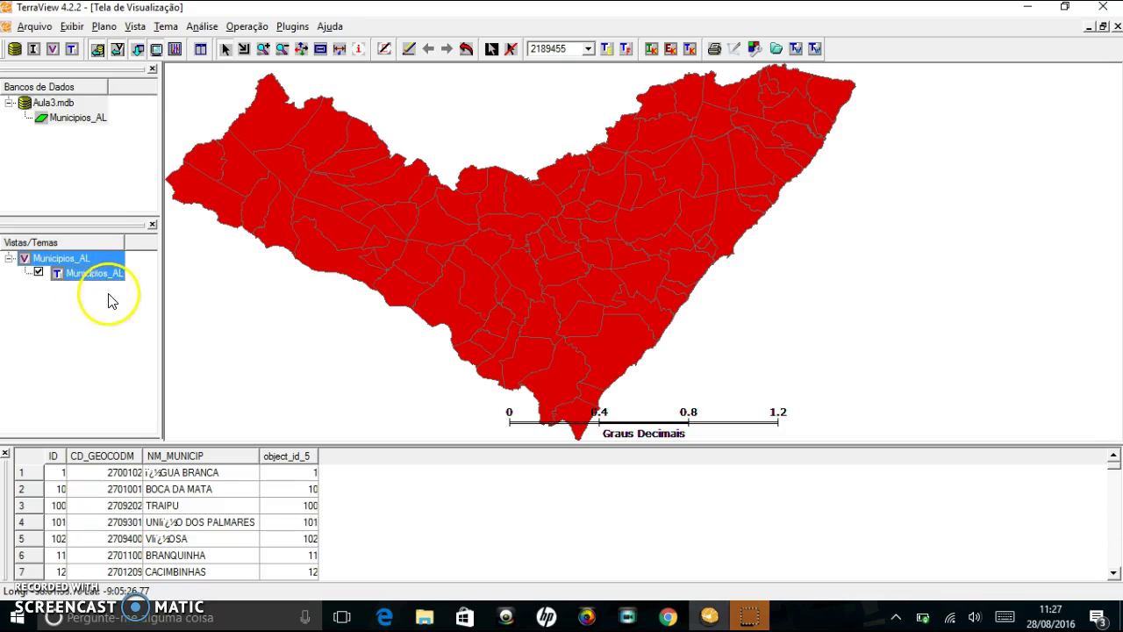
click(408, 49)
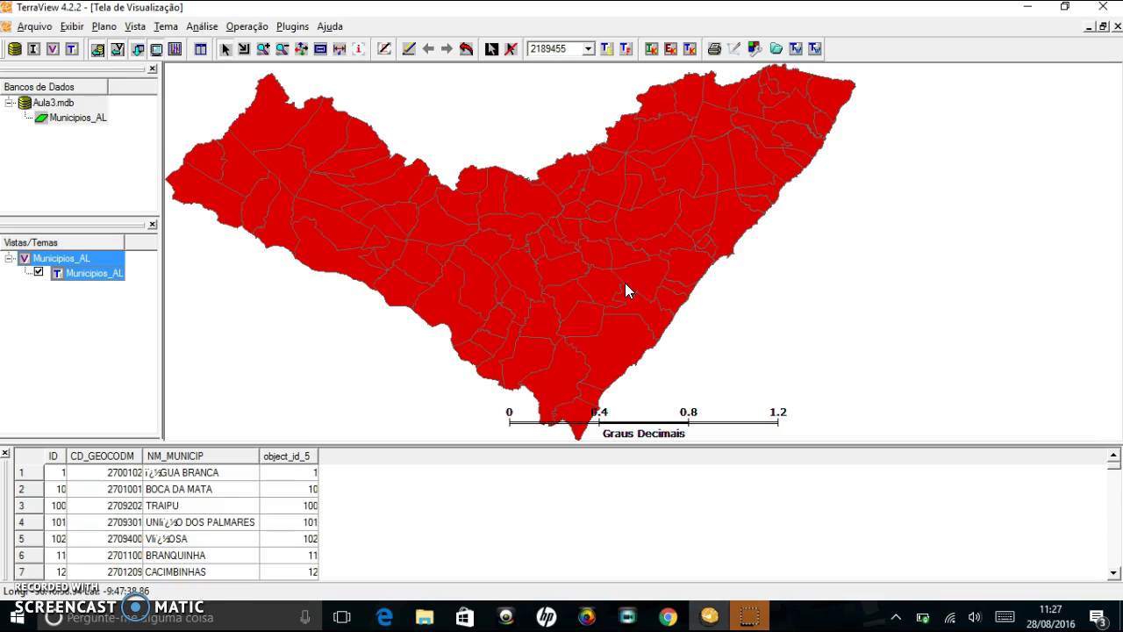
click(473, 293)
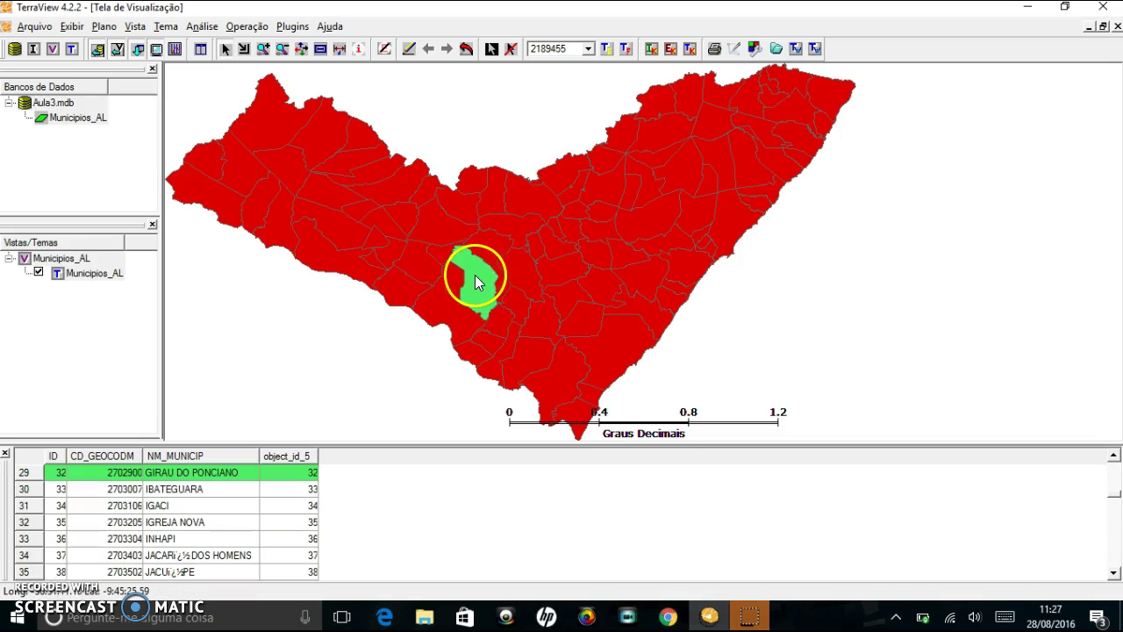
click(642, 221)
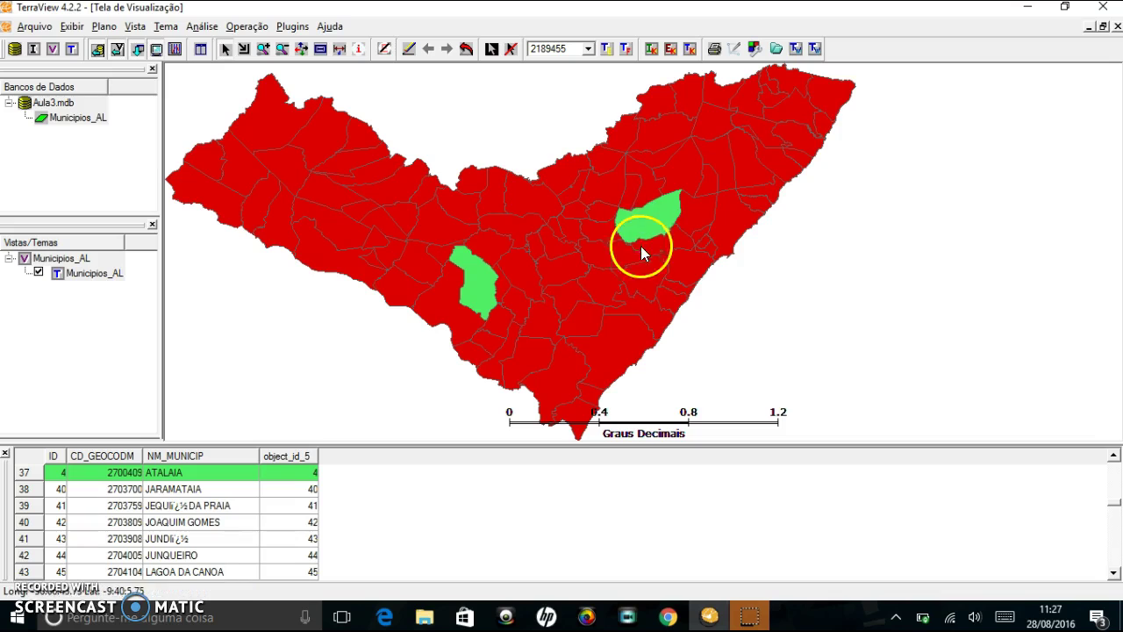
click(610, 342)
click(572, 272)
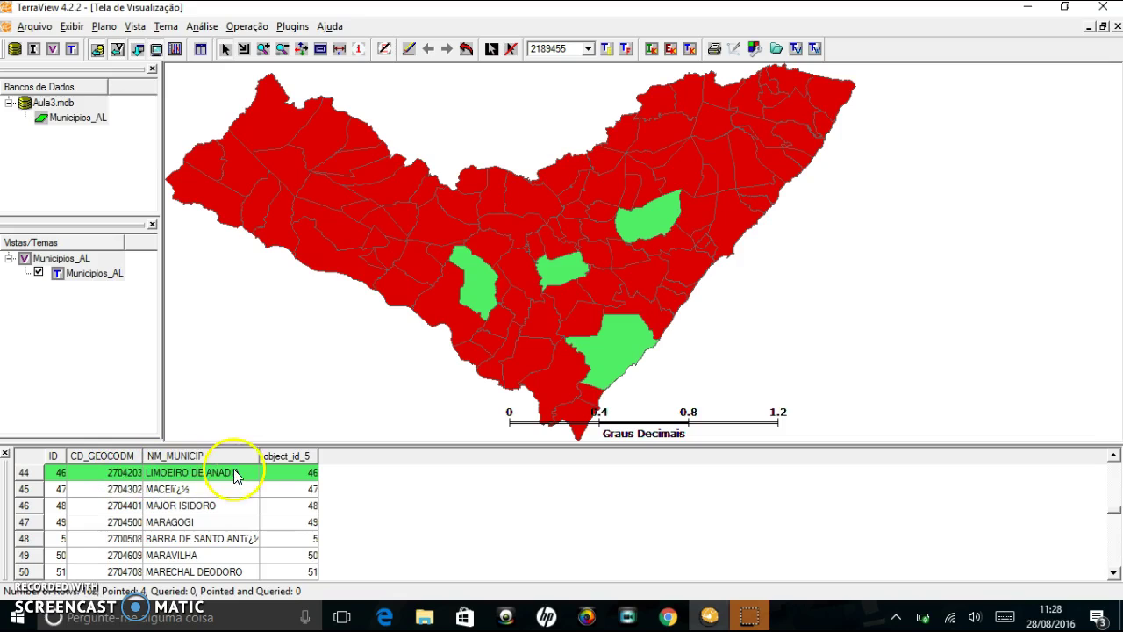
Highlight Inhapi, União dos Palmares and Dois Riachos on the map, and toggle São Luís do Quitunde on and off
click(277, 166)
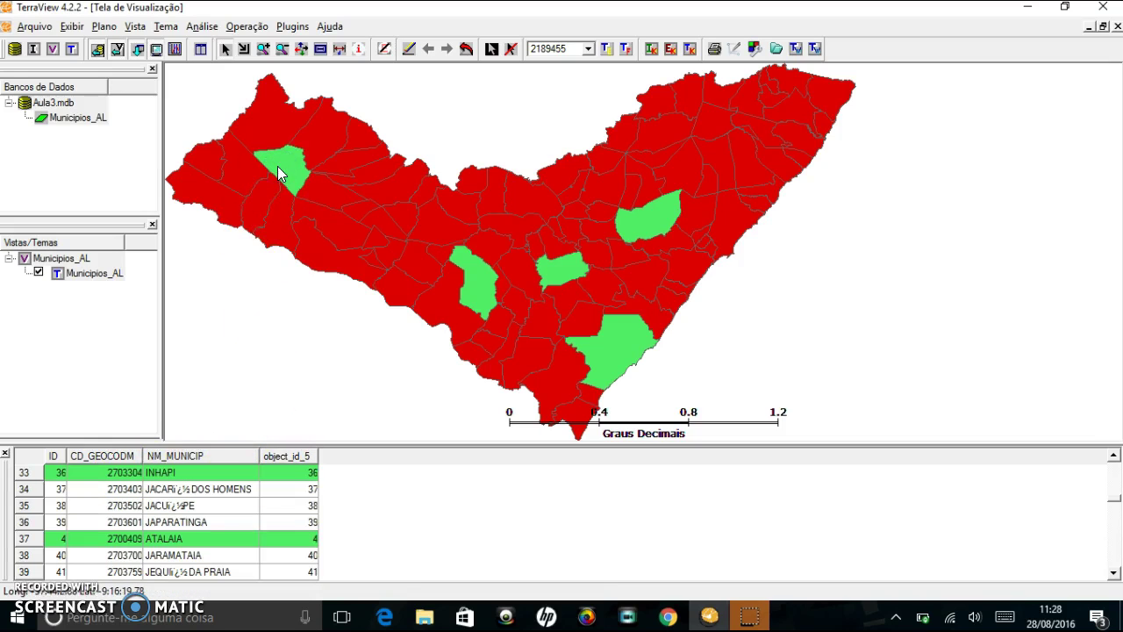
click(670, 130)
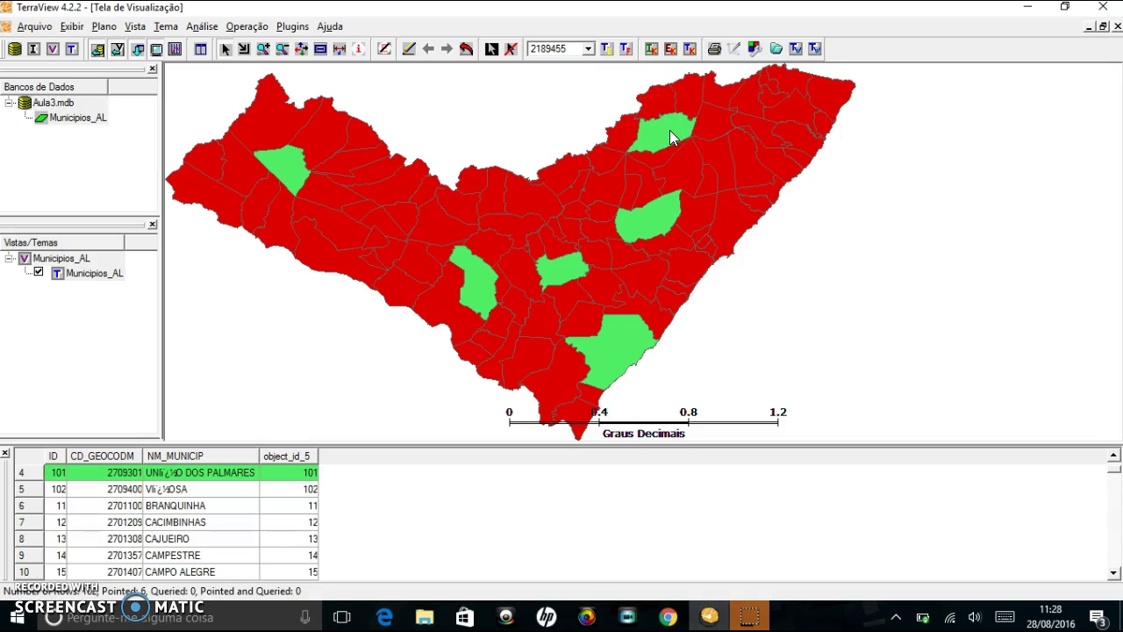
click(764, 177)
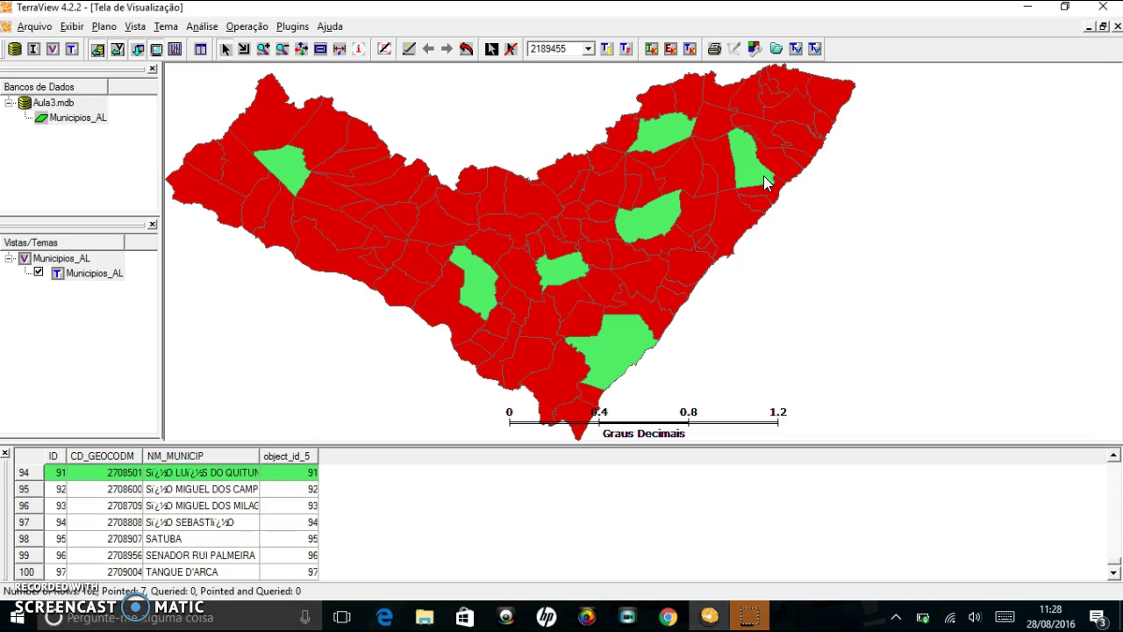
click(424, 199)
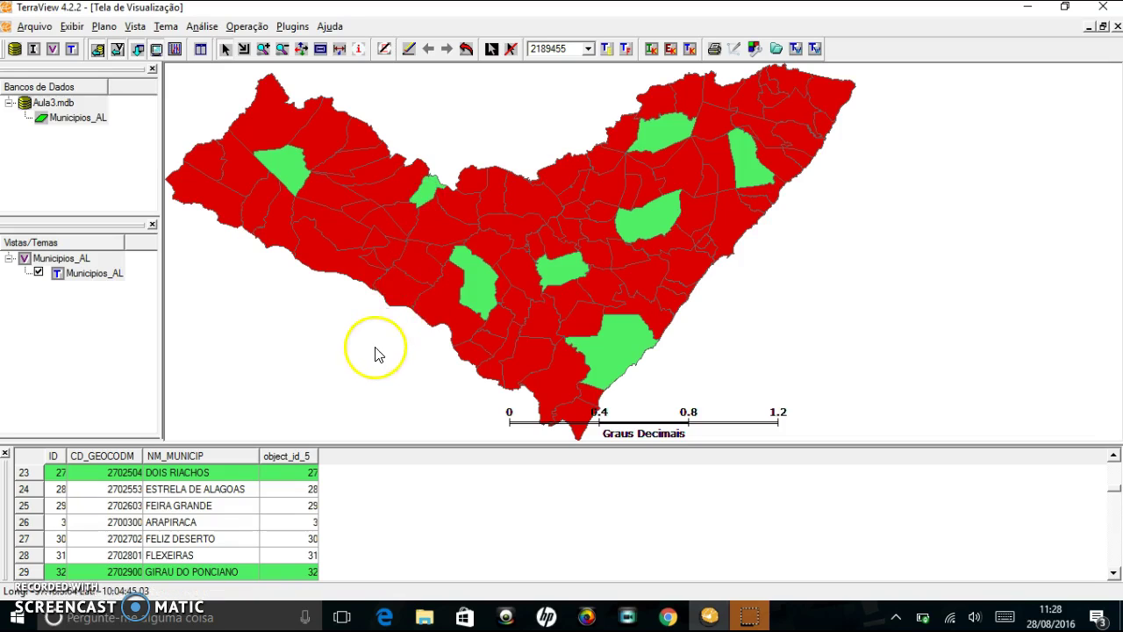
click(742, 186)
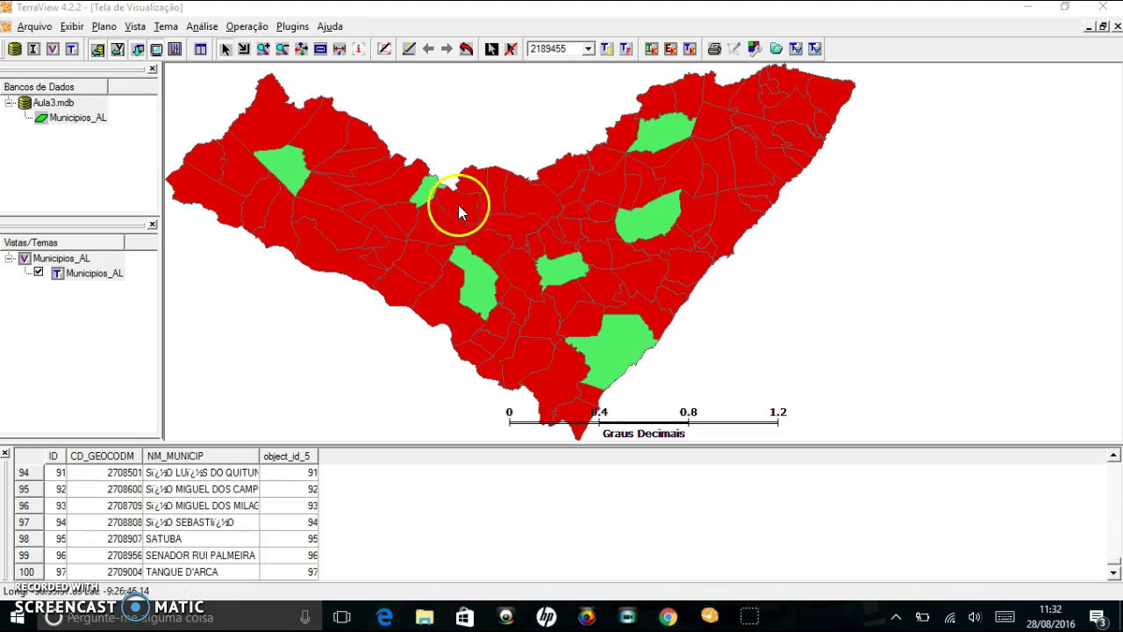
Also highlight Palmeira dos Índios, Jacaré dos Homens, São José da Tapera, São Luís do Quitunde, Maceió, Marechal Deodoro, Igreja Nova and Atalaia's northern neighbour
click(557, 206)
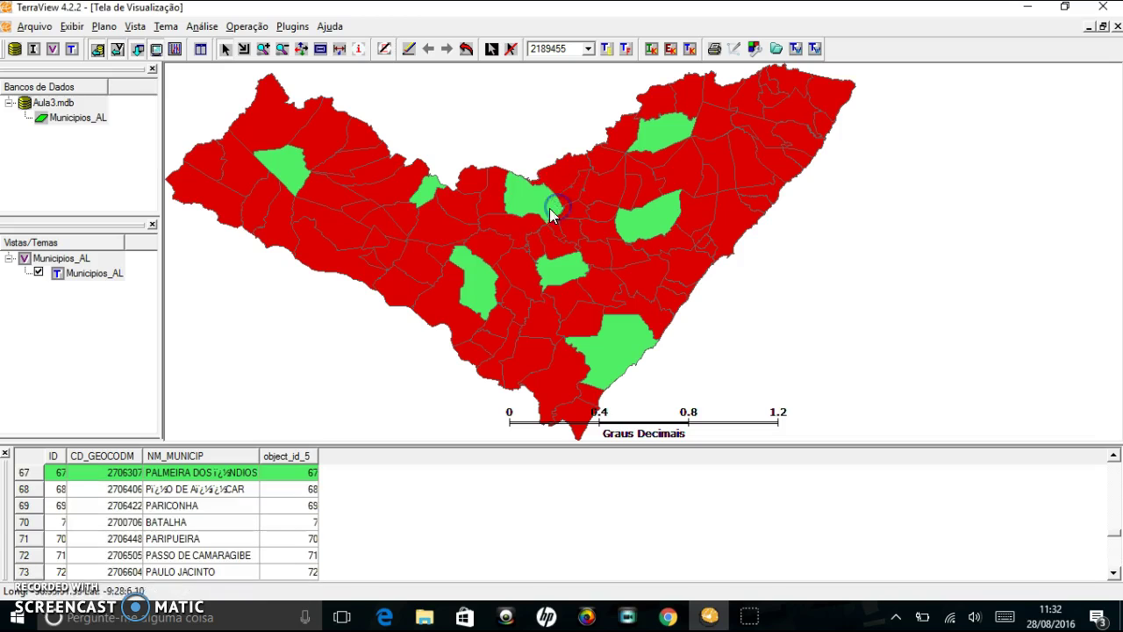
click(393, 245)
click(346, 239)
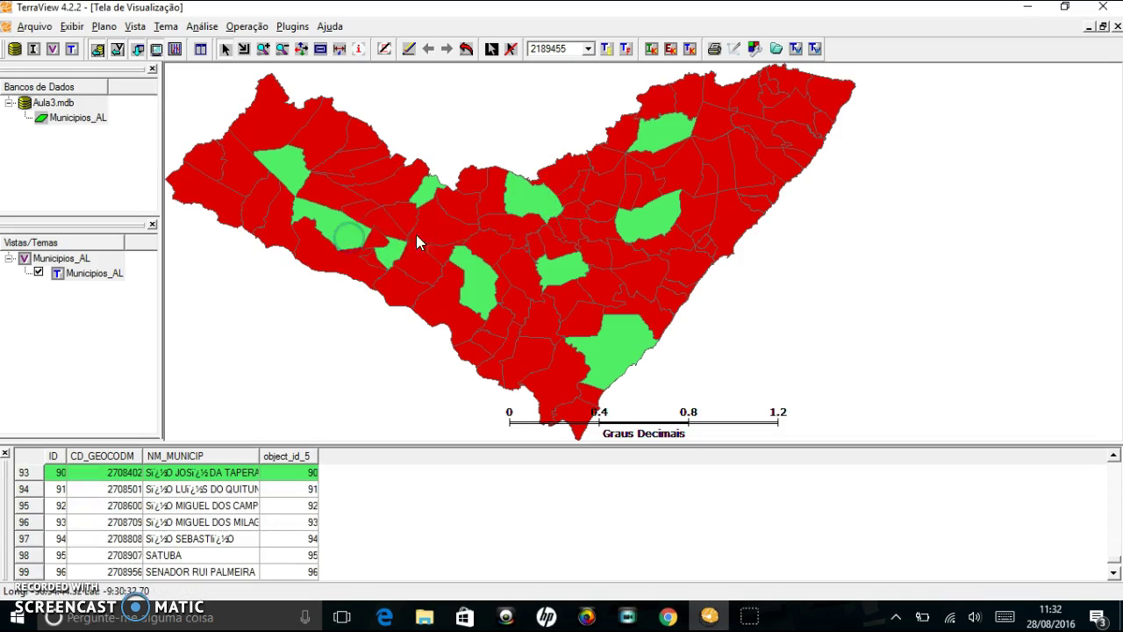
click(671, 172)
click(747, 170)
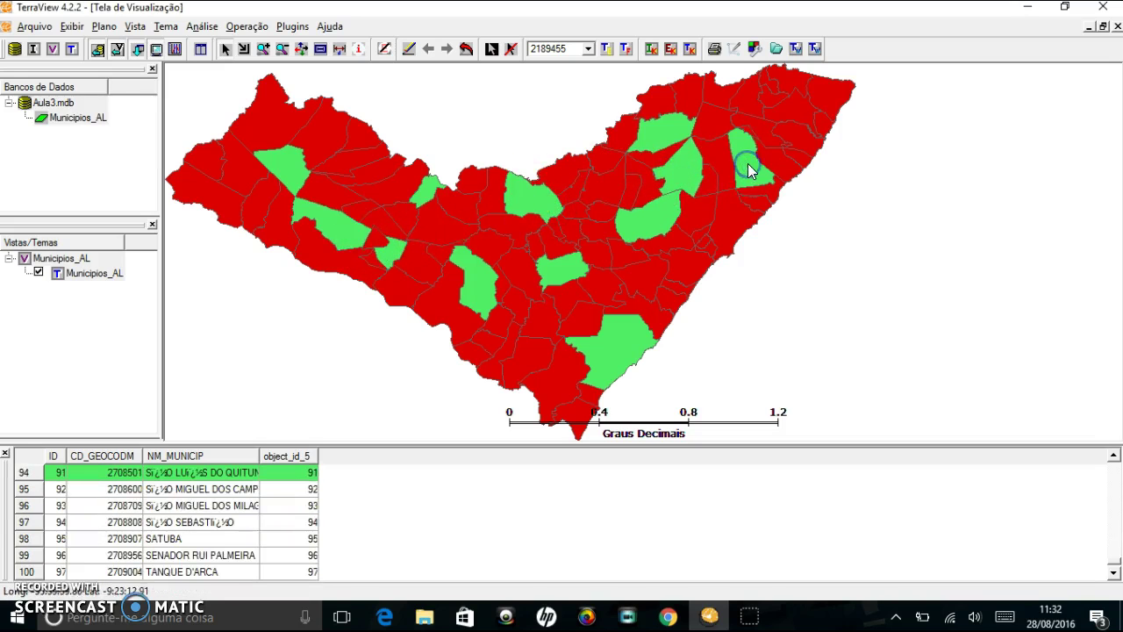
click(733, 221)
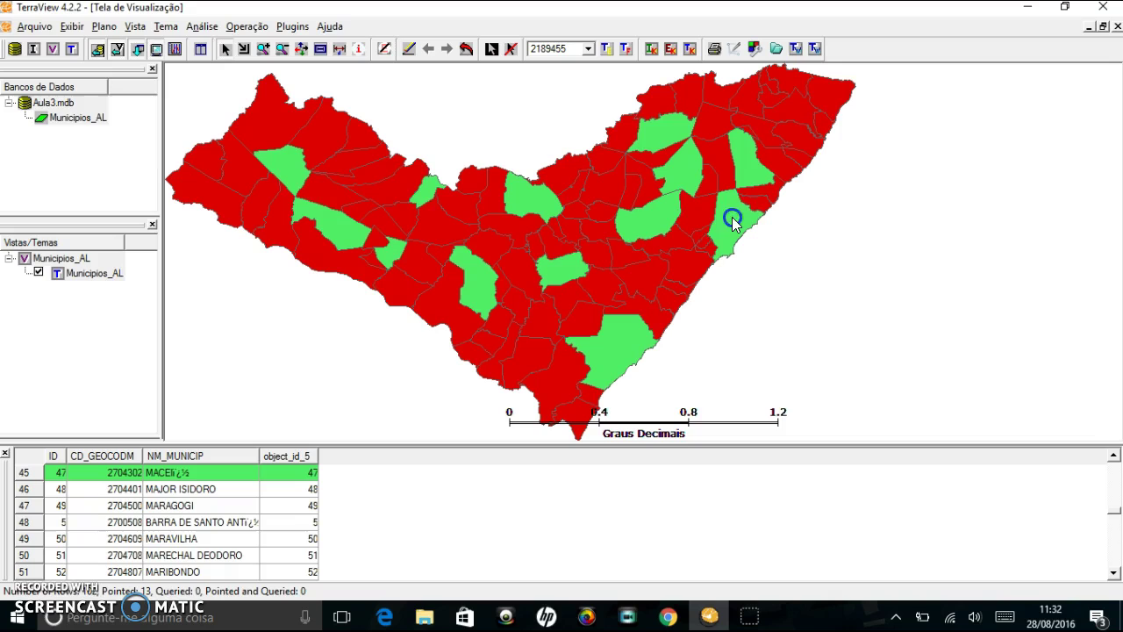
click(688, 279)
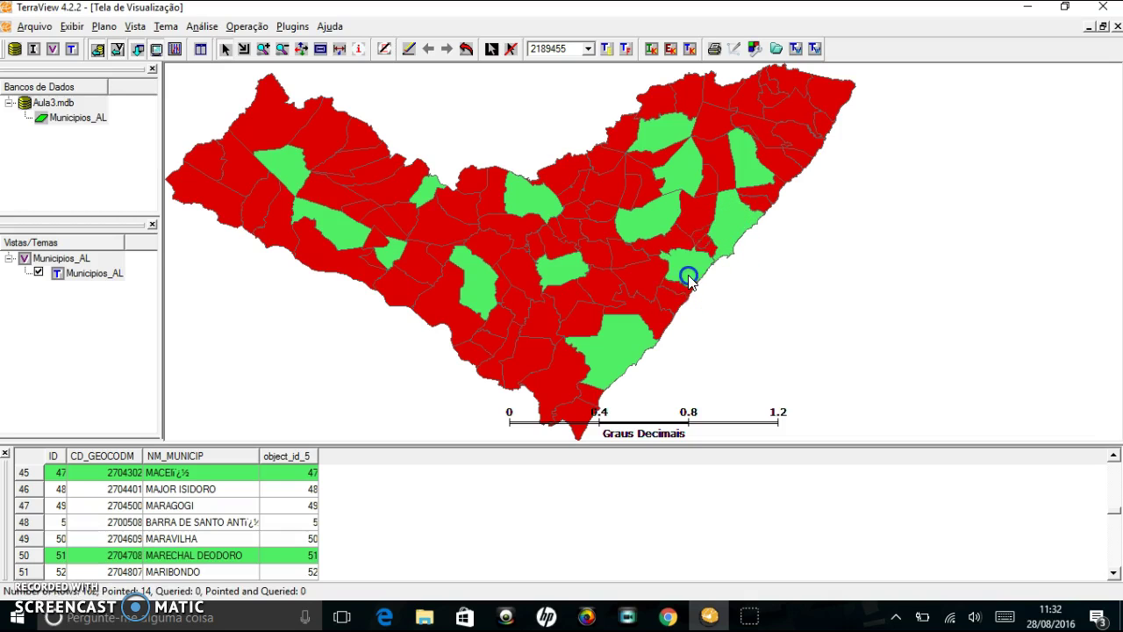
click(521, 360)
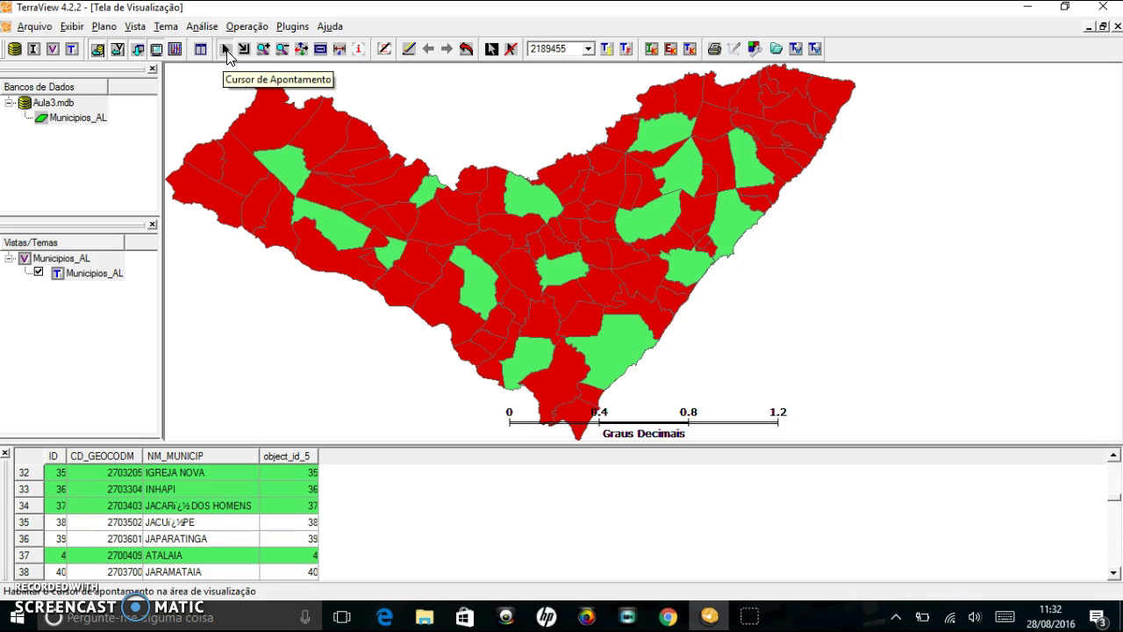
Extend the highlighting to Canapi, Olivença, Major Isidoro, Viçosa, Maribondo, Boca da Mata, São Miguel dos Campos and two northeastern municipalities
click(318, 133)
click(414, 217)
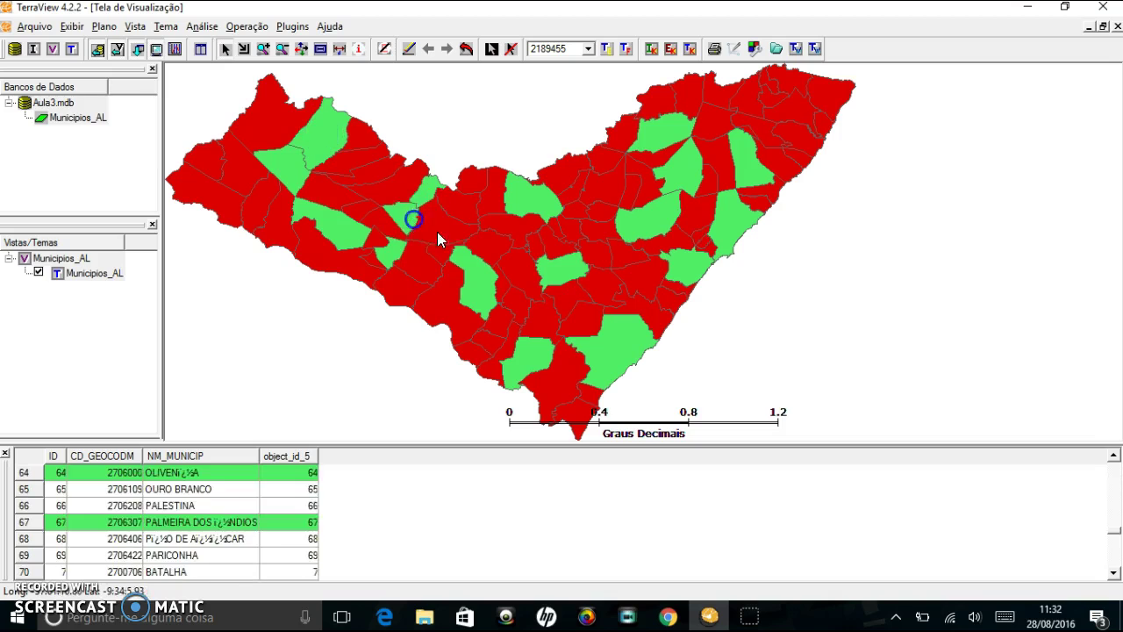
click(439, 231)
click(801, 103)
click(725, 103)
click(603, 188)
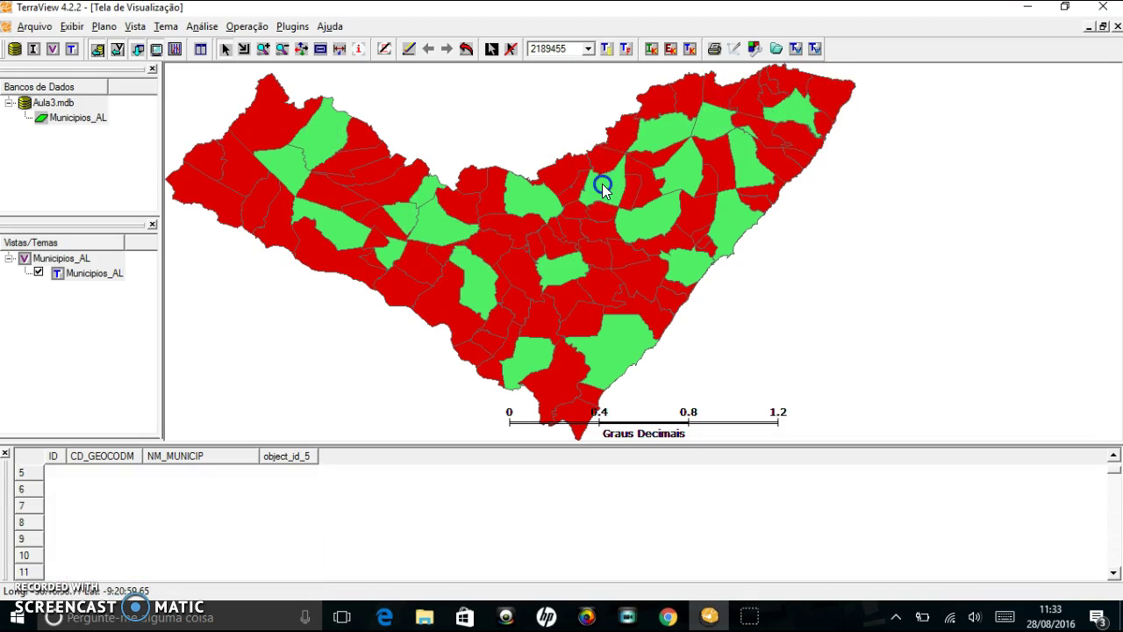
click(602, 214)
click(626, 256)
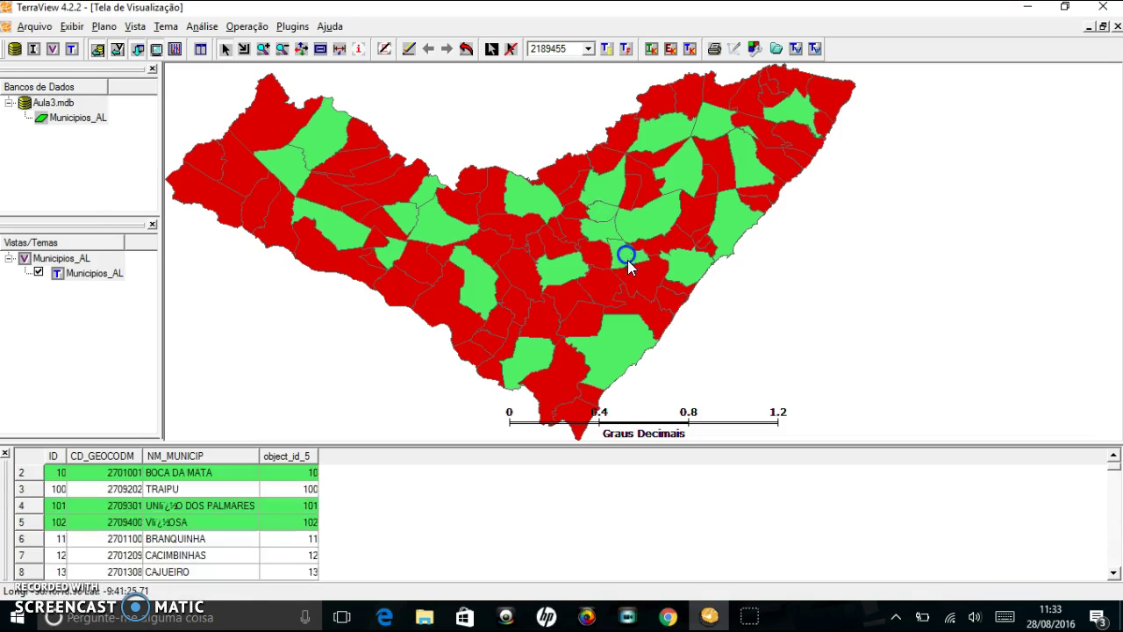
click(644, 283)
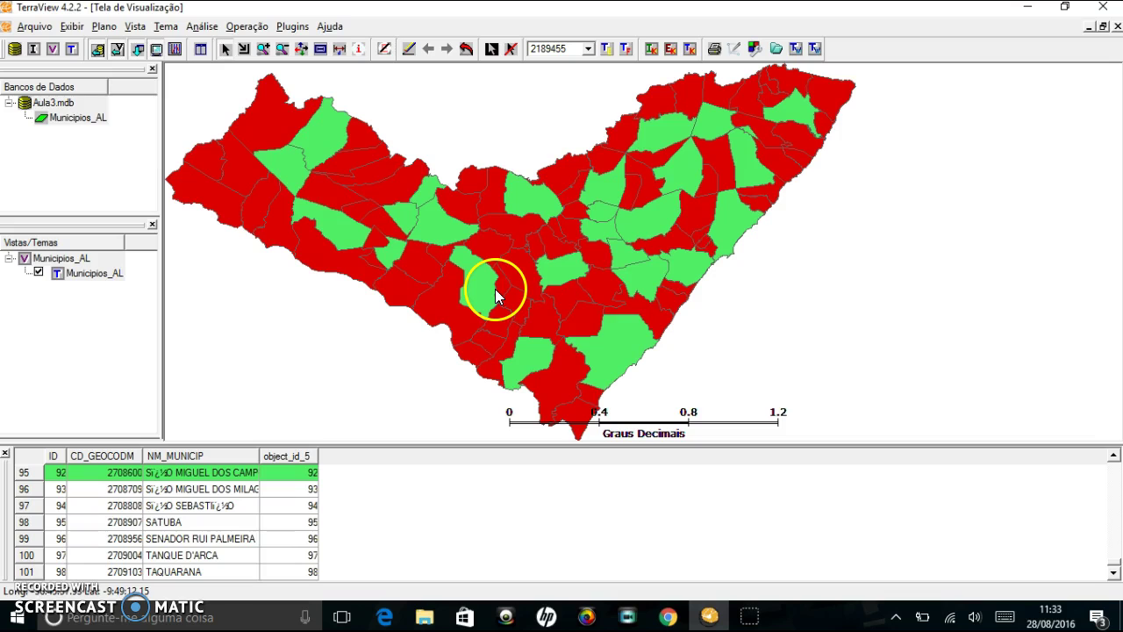
Deselect Girau do Ponciano, Major Isidoro, Jacaré dos Homens, São José da Tapera, Olivença, Dois Riachos, Canapi and Inhapi on the map
click(480, 290)
click(446, 230)
click(401, 244)
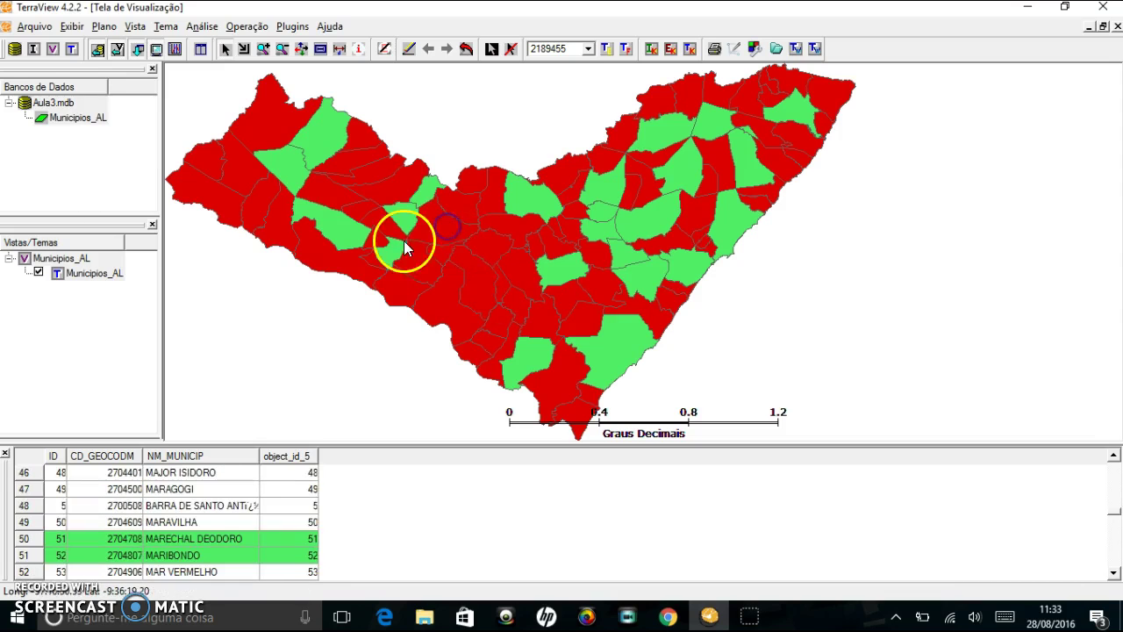
click(356, 237)
click(402, 221)
click(421, 200)
click(328, 140)
click(292, 156)
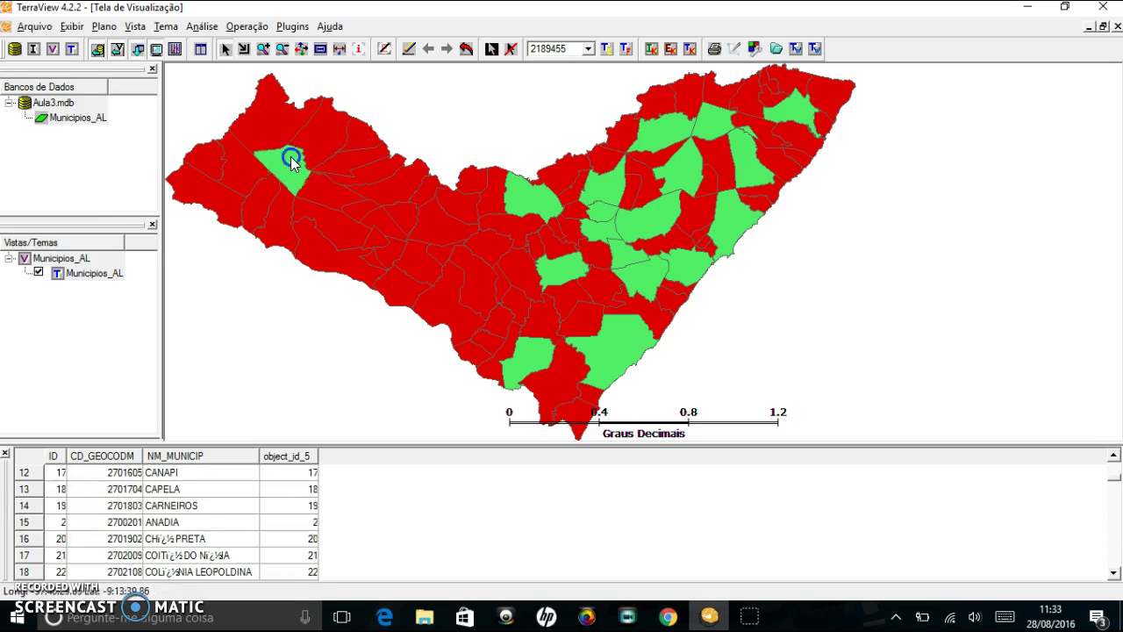
Deselect Palmeira dos Índios, Limoeiro de Anadia, the two large southern municipalities and São Miguel dos Campos, and clear all remaining highlighting
click(529, 184)
click(564, 269)
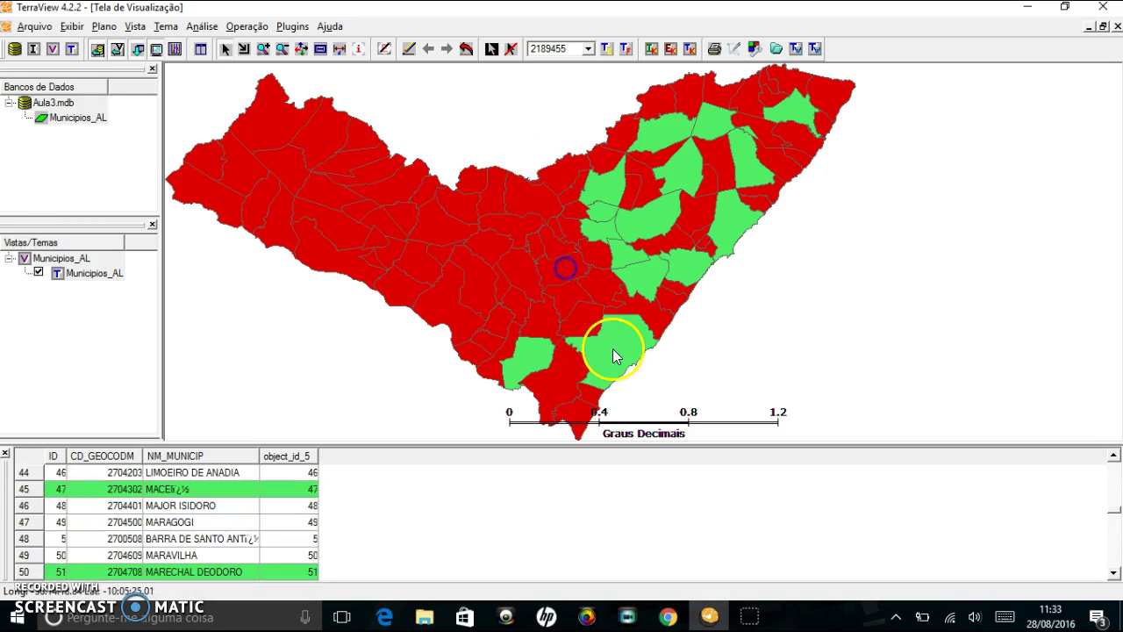
click(612, 353)
click(541, 360)
click(649, 286)
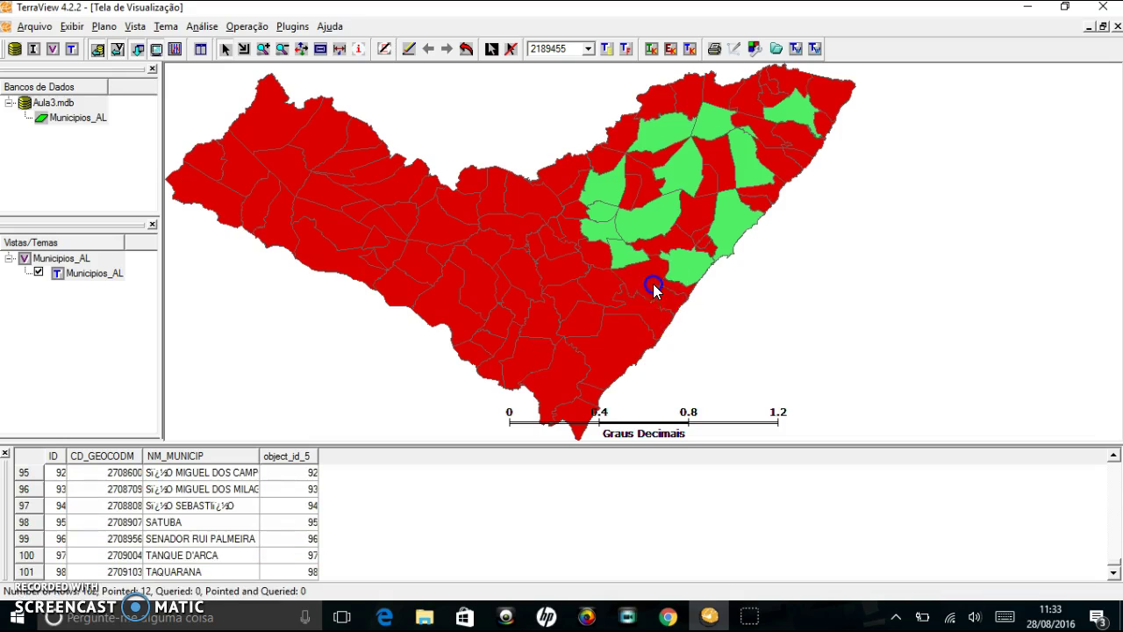
click(511, 50)
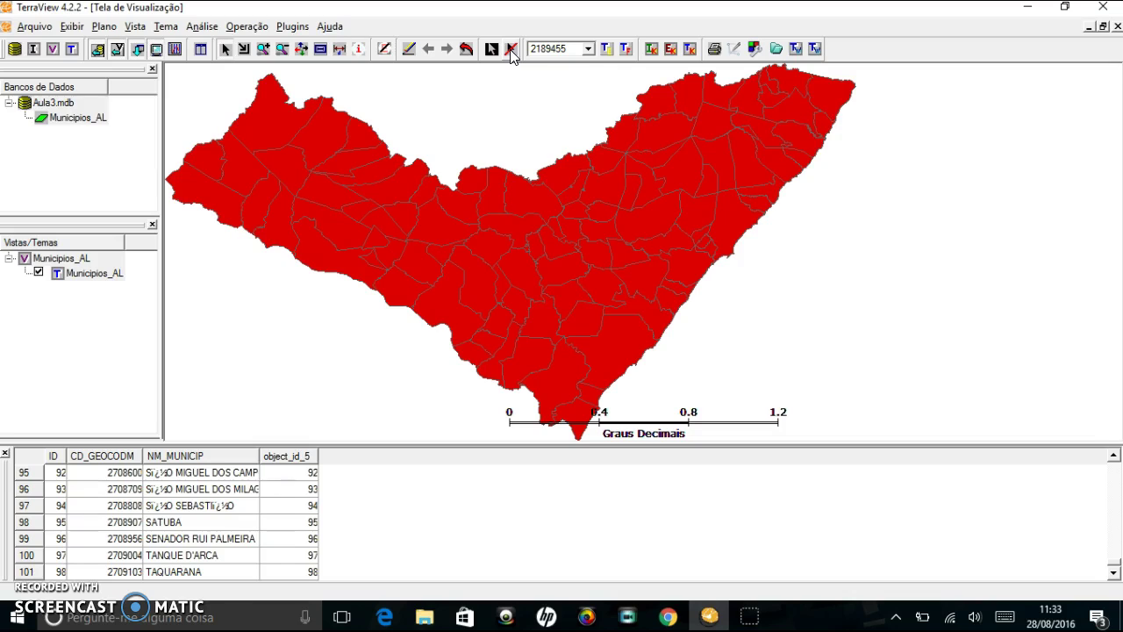
Zoom by area twice into the southern coast of the map and restore the full extent
click(245, 50)
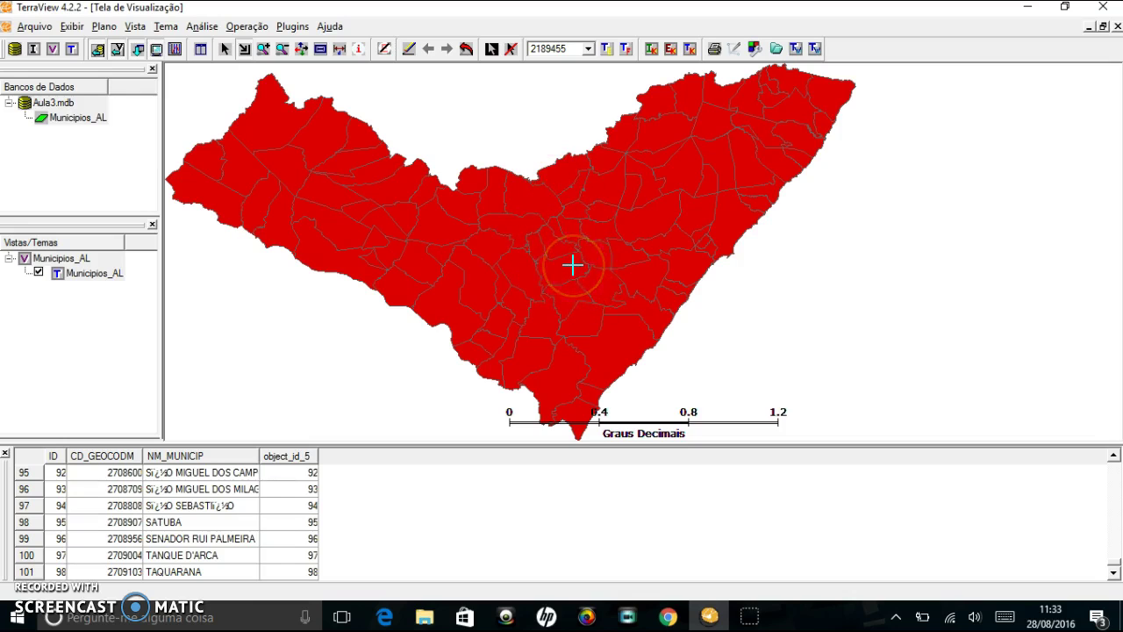
drag(596, 285, 713, 363)
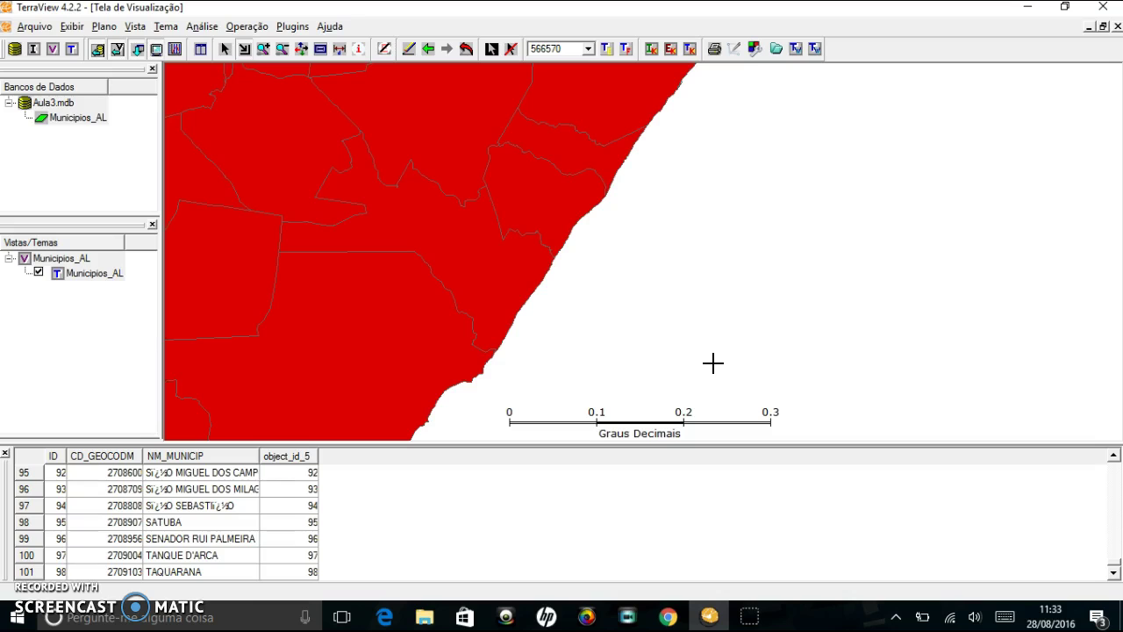
drag(454, 103, 673, 277)
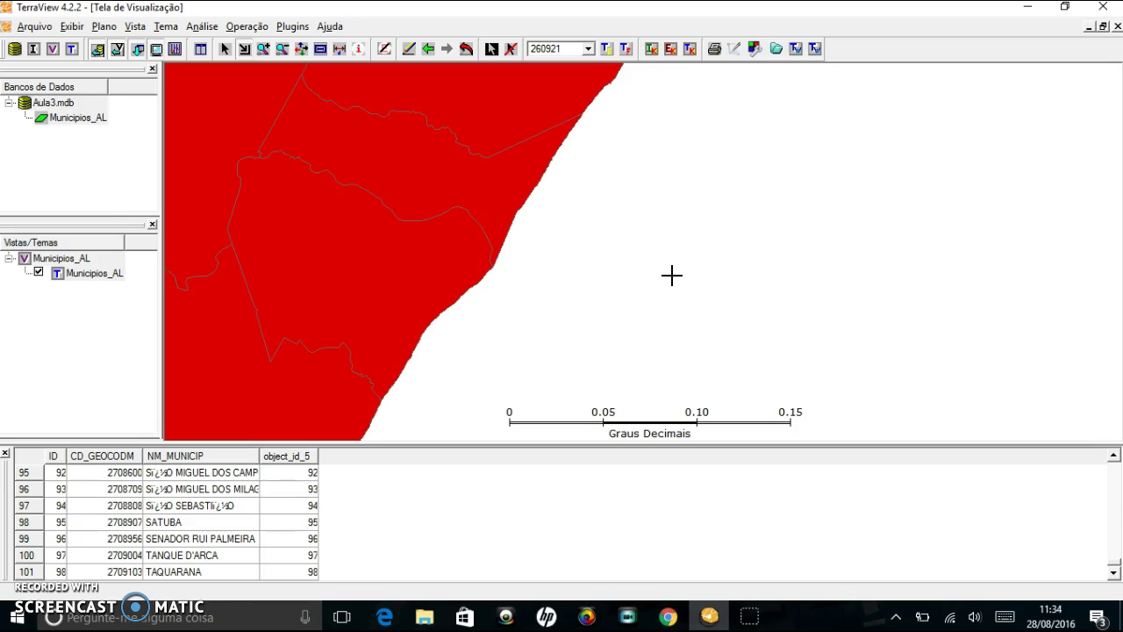
click(467, 50)
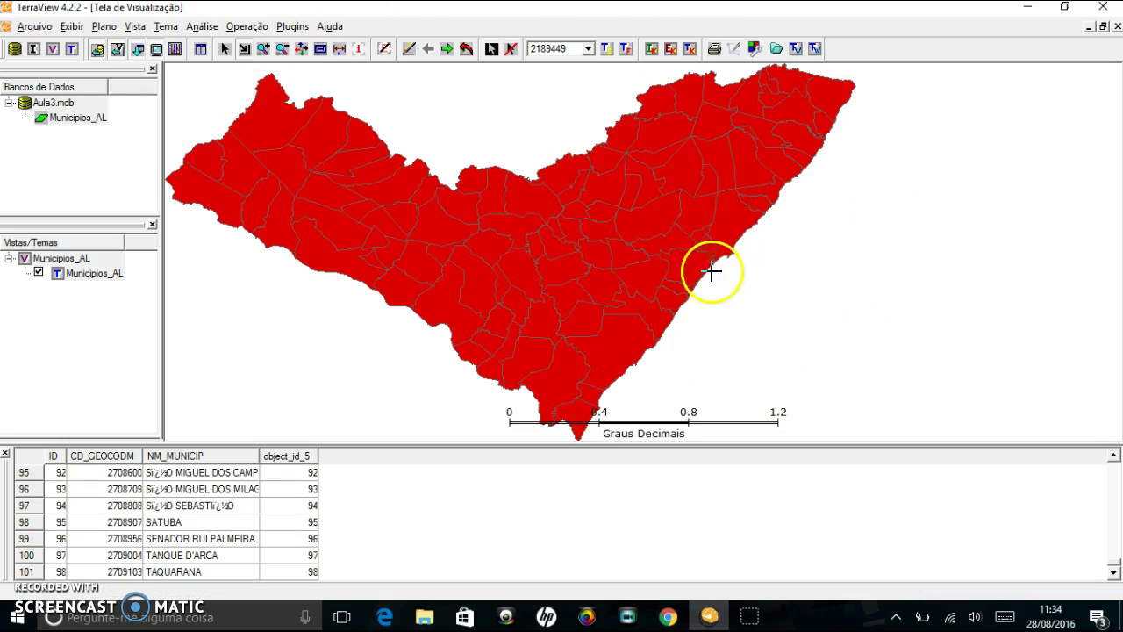
Zoom by area into the coast around Maceió and restore the full map extent
drag(700, 176, 787, 260)
click(410, 156)
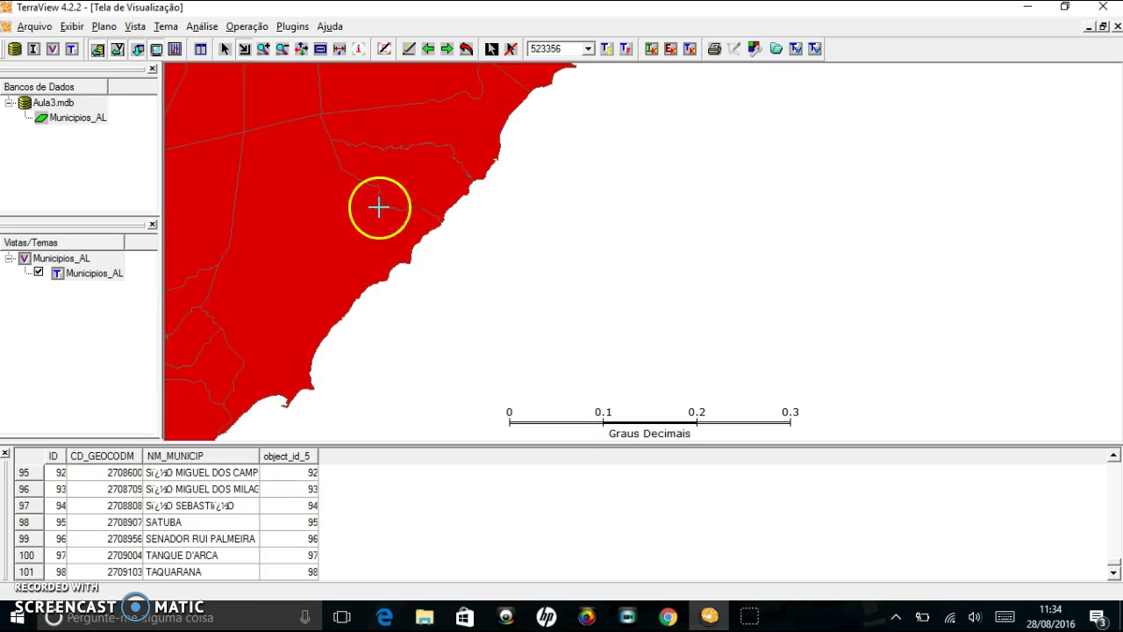
click(467, 50)
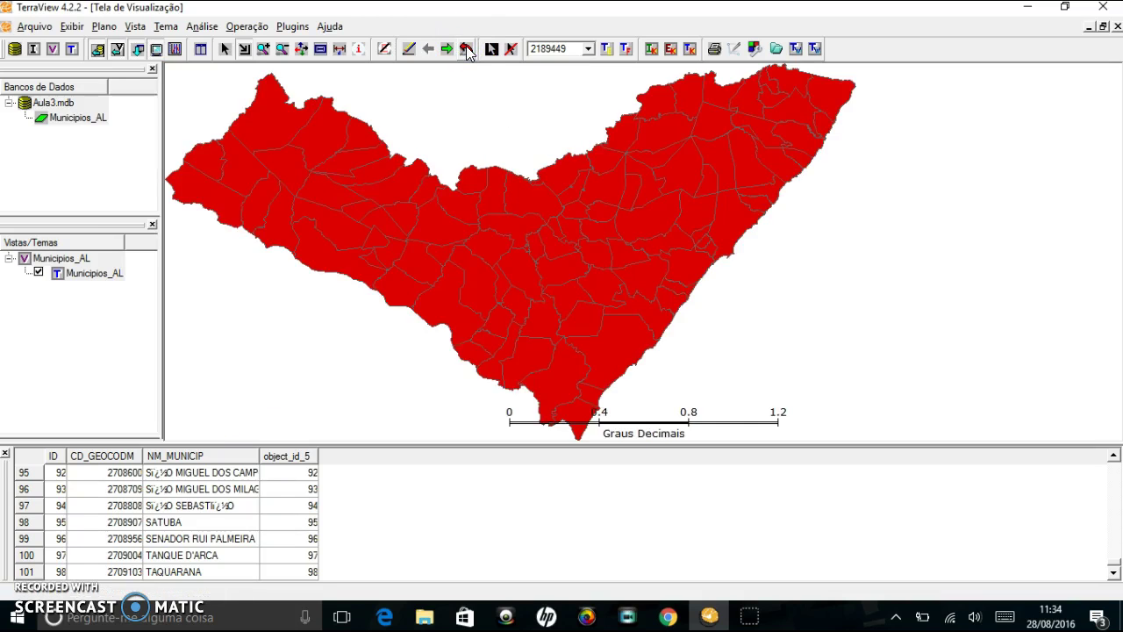
Zoom in stepwise with the zoom-in cursor from the map's centre to the small municipalities near the Maceió coast
click(264, 46)
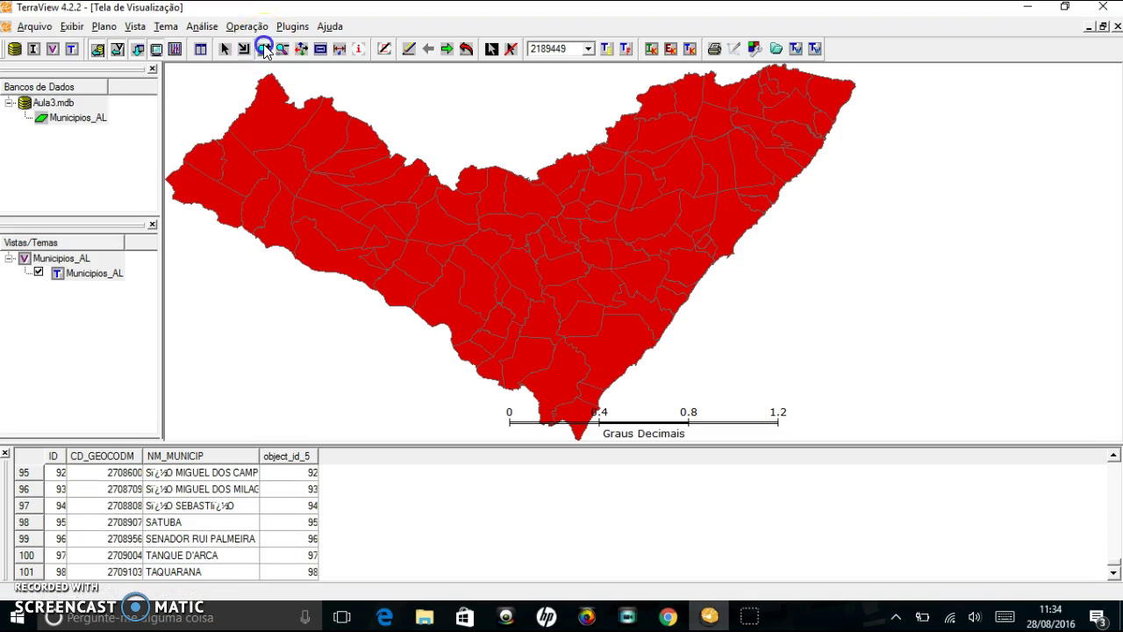
click(562, 274)
click(948, 237)
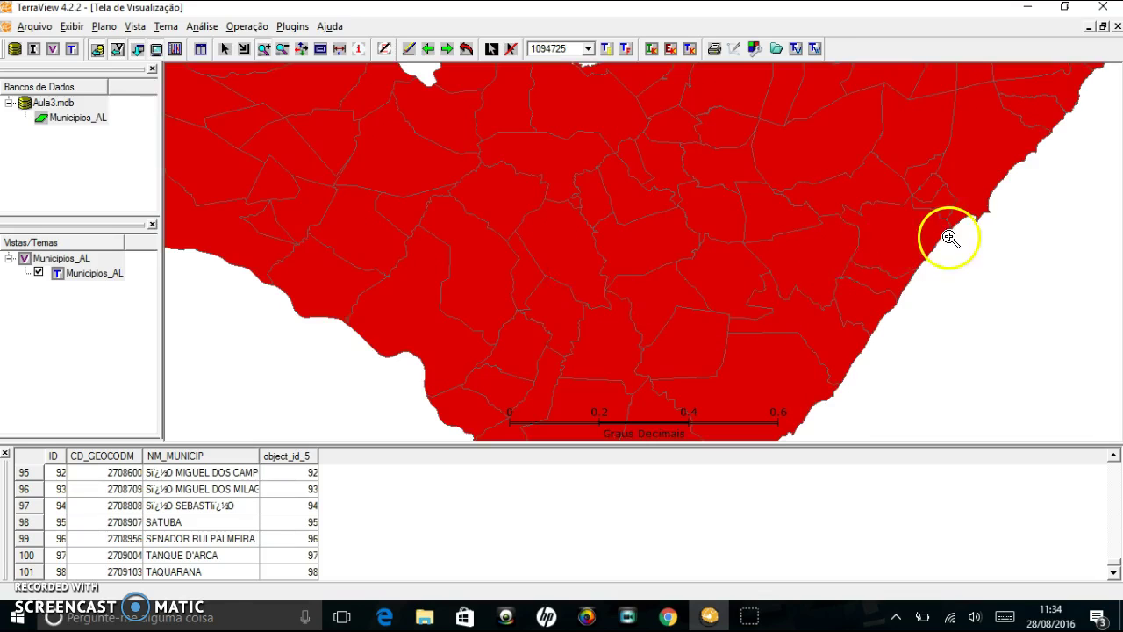
click(701, 186)
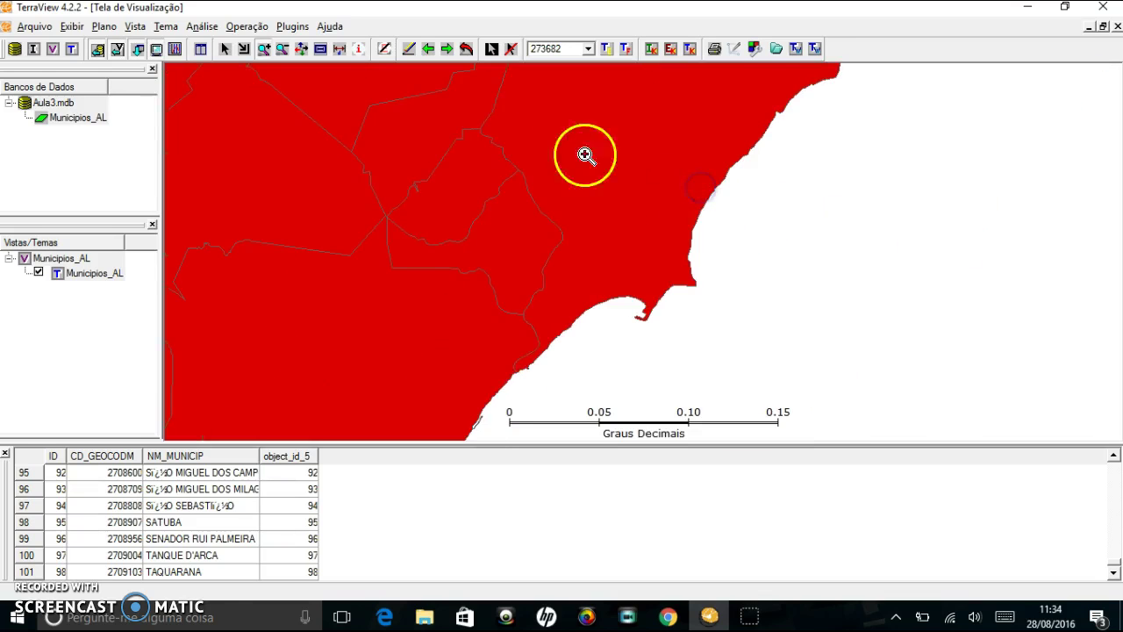
click(457, 156)
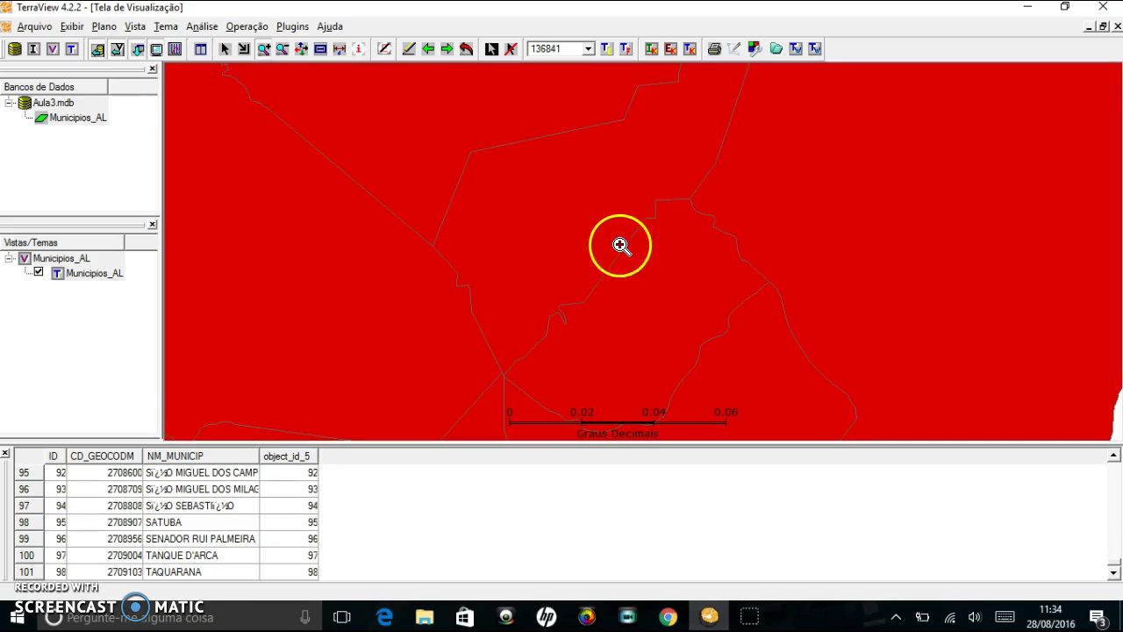
Try the zoom-in factors .25x, .75x and .5x on the map and restore the full extent
right_click(549, 160)
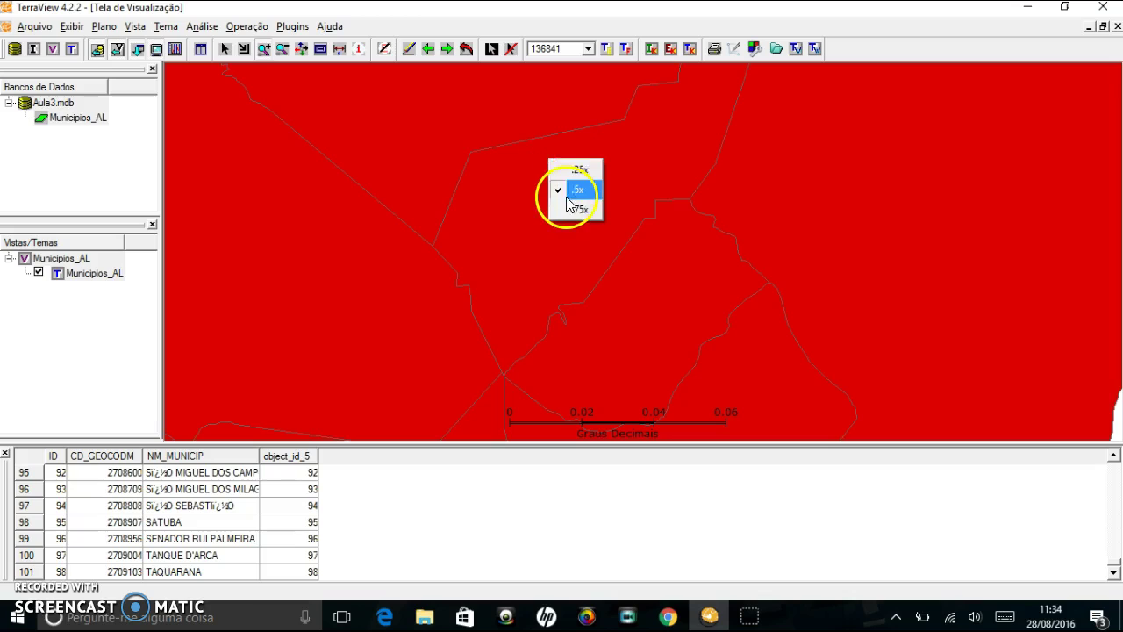
click(573, 170)
right_click(573, 175)
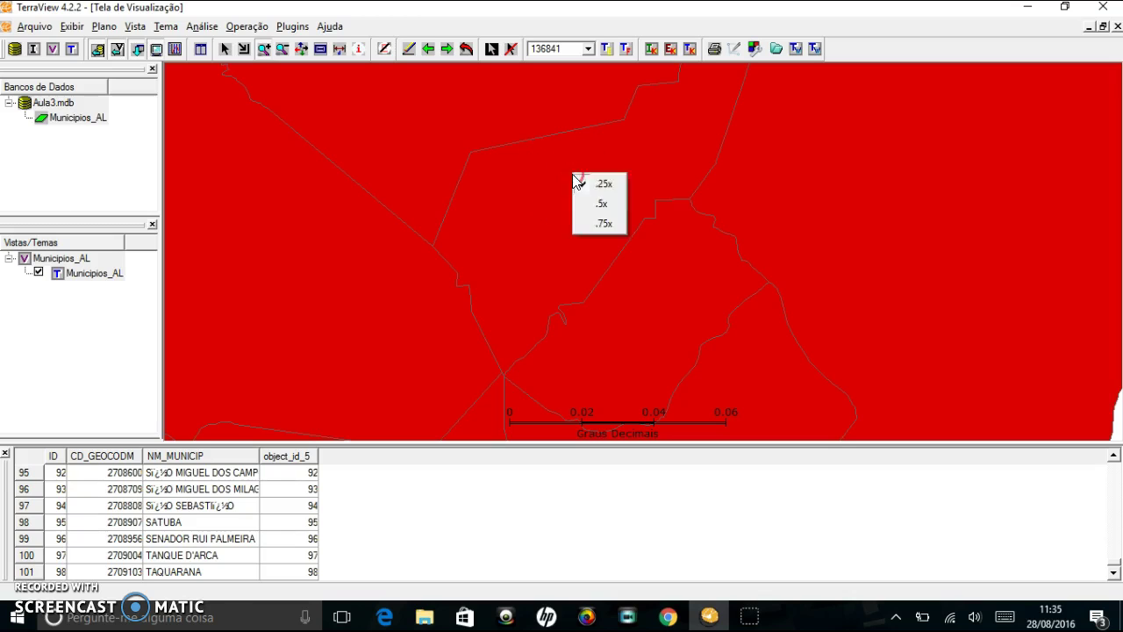
click(625, 227)
click(625, 227)
right_click(535, 181)
click(562, 206)
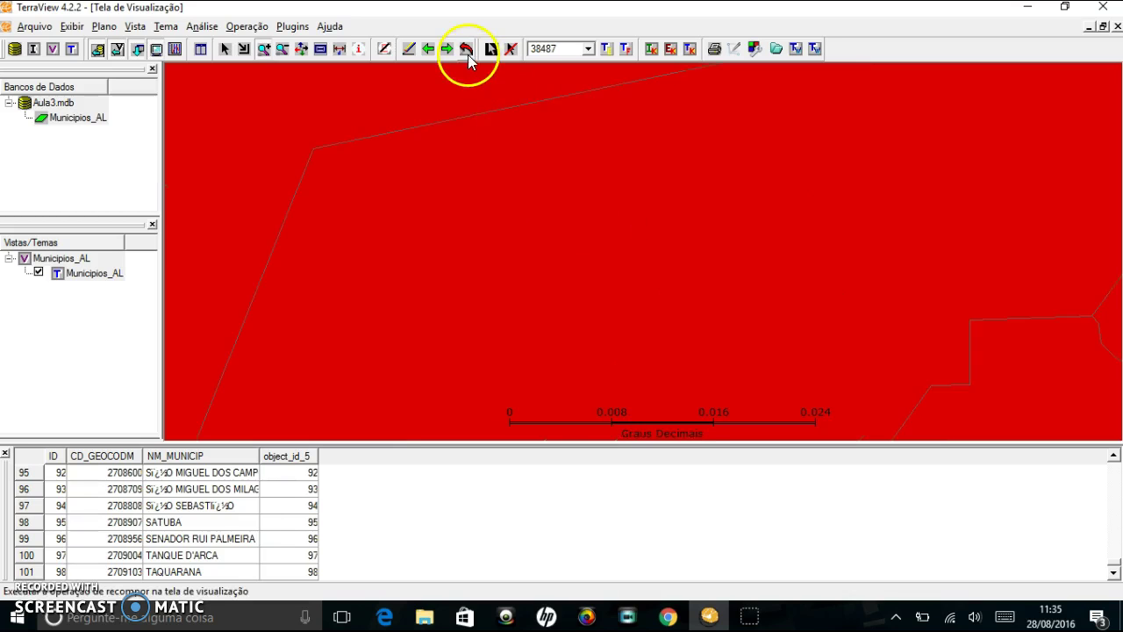
click(466, 49)
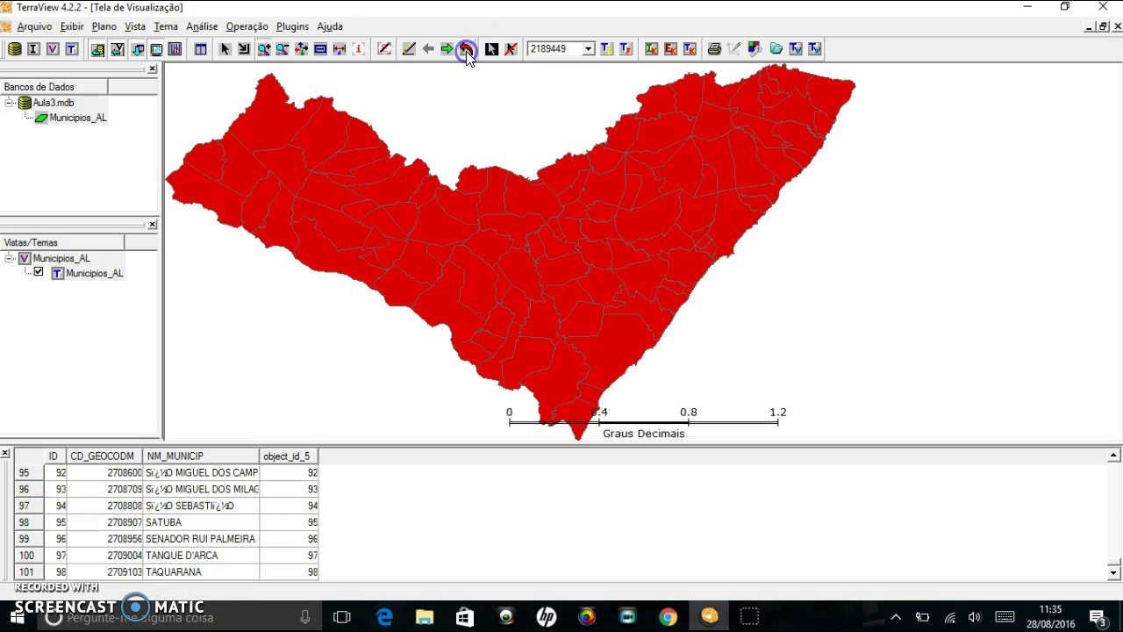
Zoom out repeatedly around the municipalities with the zoom-out cursor and restore the full map extent
click(284, 49)
mouse_move(552, 275)
mouse_down()
mouse_move(609, 303)
mouse_move(571, 273)
mouse_up()
click(634, 255)
drag(737, 431, 679, 275)
click(642, 244)
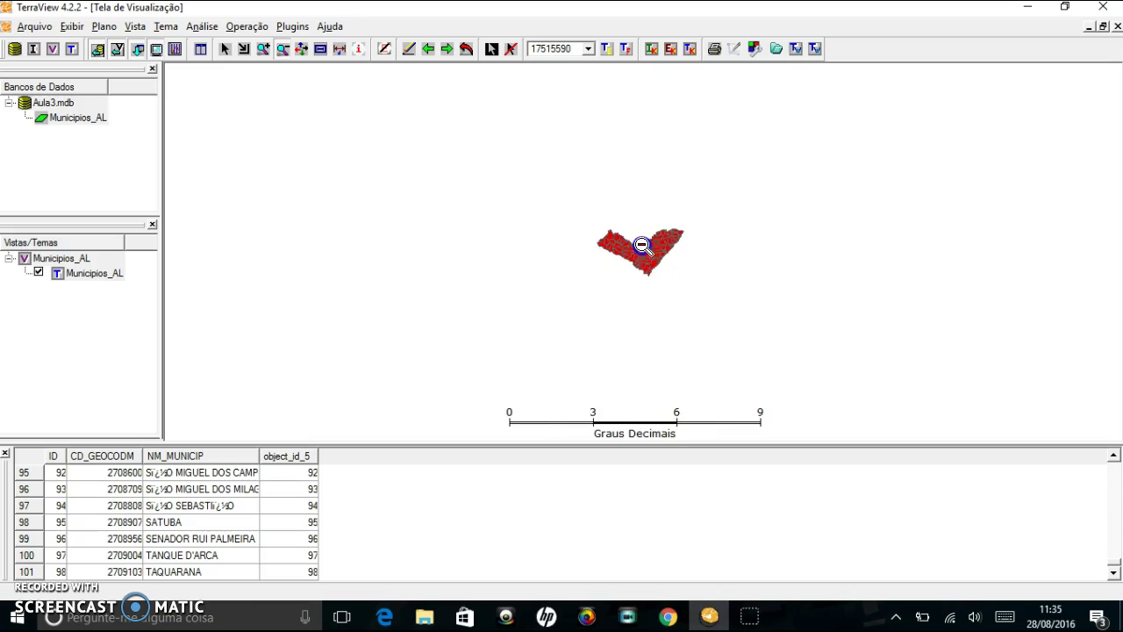
mouse_move(705, 396)
mouse_down()
mouse_move(672, 288)
mouse_move(646, 251)
mouse_up()
click(466, 48)
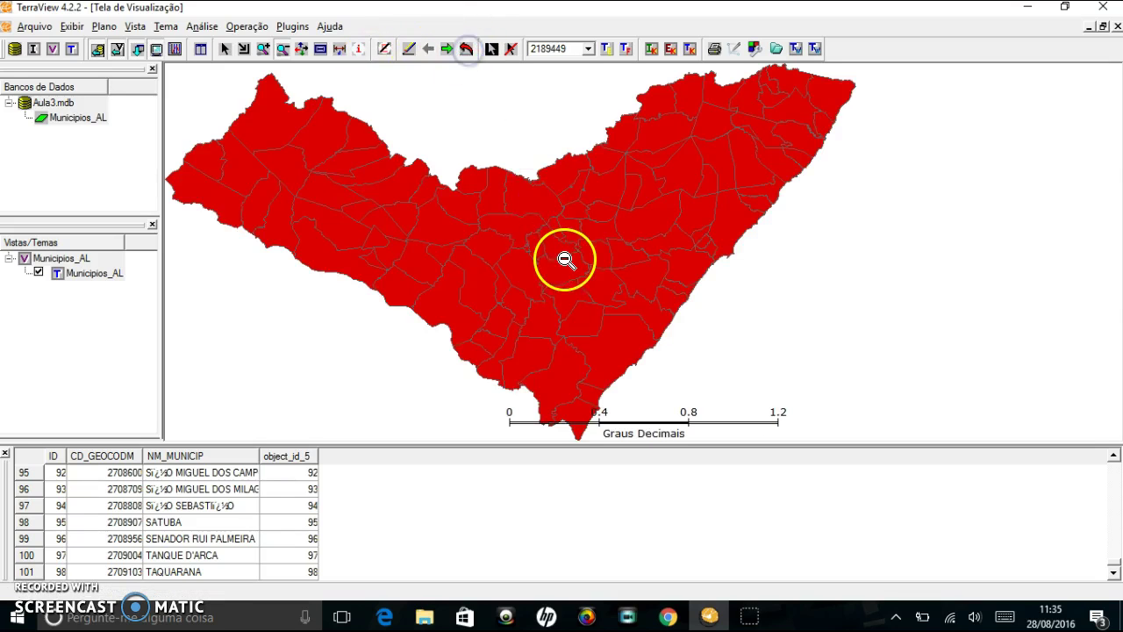
View the zoom-out factor options, return to the pointing cursor and select the Municipios_AL theme
right_click(556, 233)
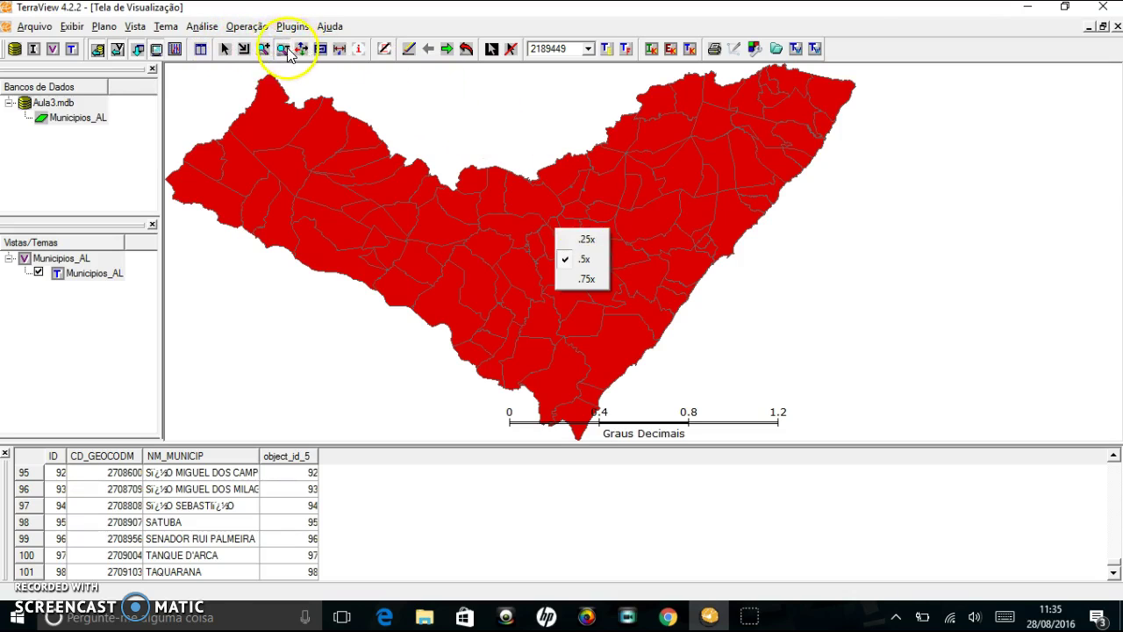
click(224, 50)
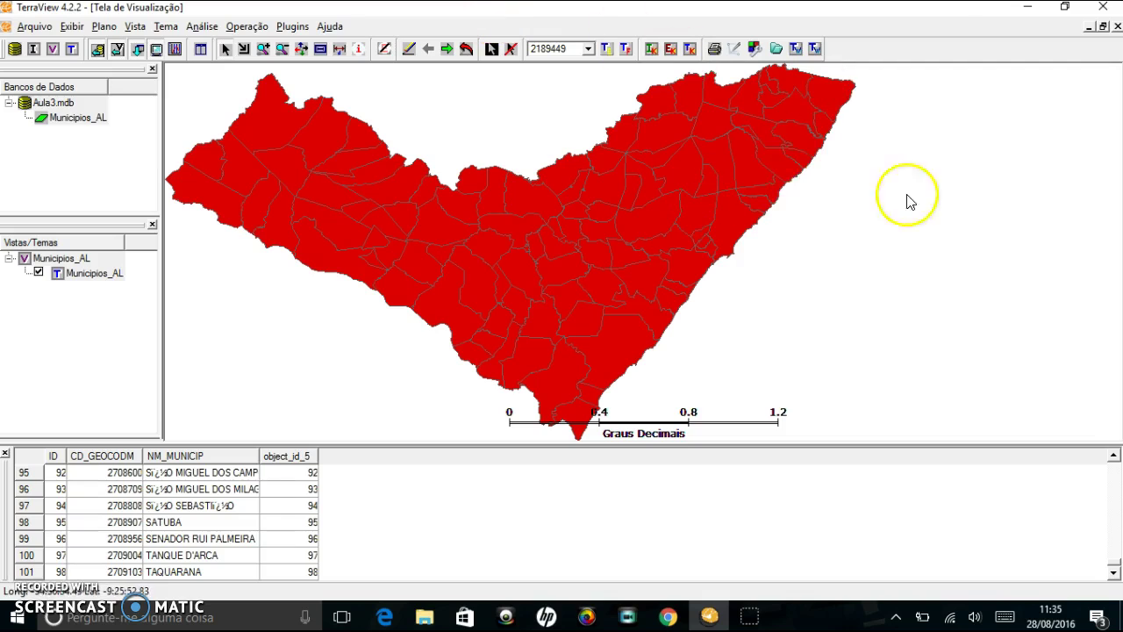
click(79, 273)
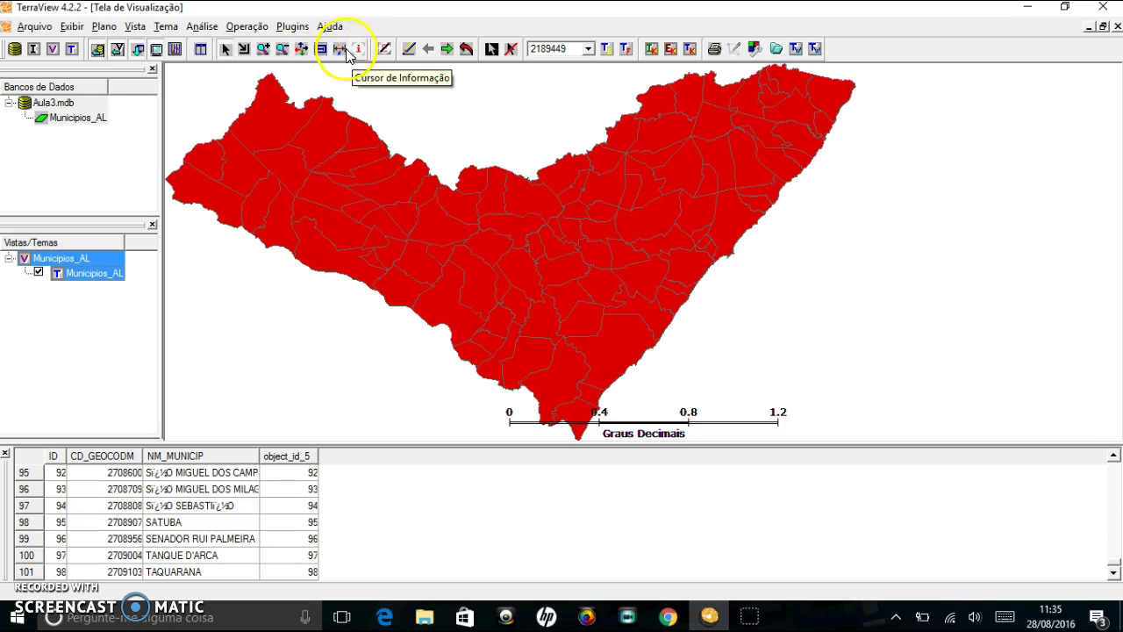
Pan the map back and forth with the pan cursor to examine its eastern and western parts
click(300, 51)
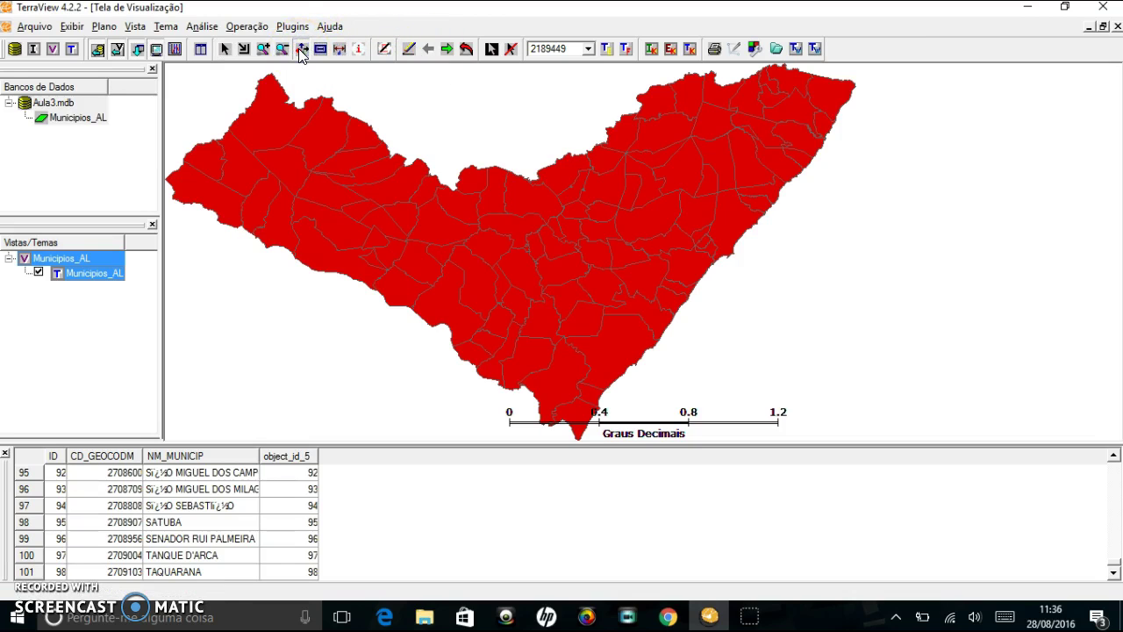
click(409, 126)
click(549, 208)
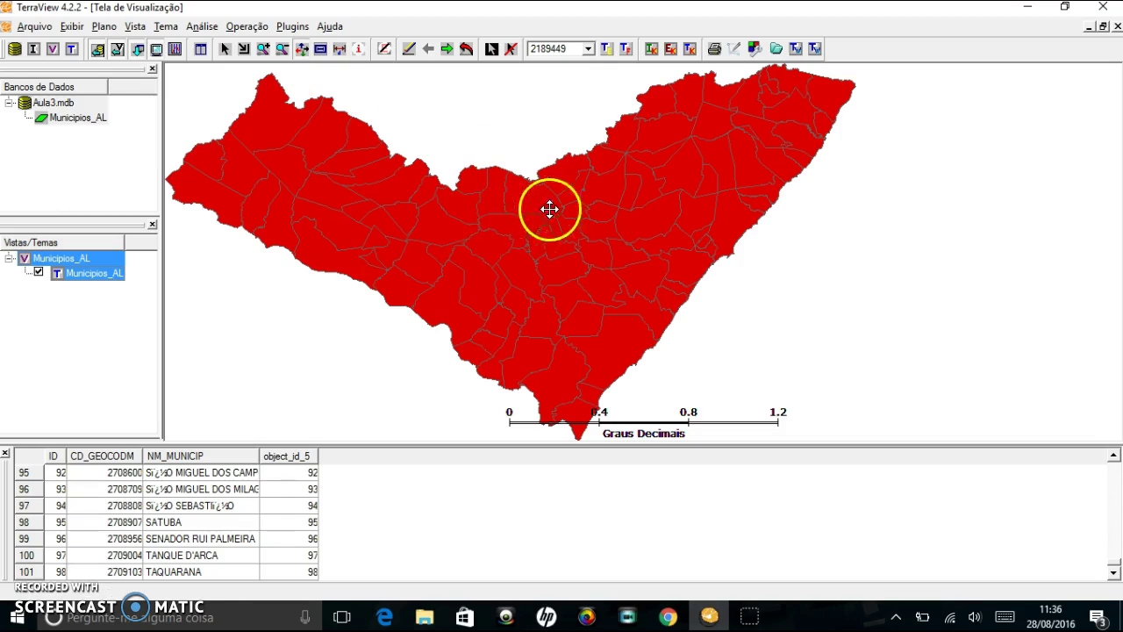
drag(692, 196, 431, 196)
drag(606, 193, 784, 180)
drag(374, 203, 737, 259)
drag(872, 261, 482, 257)
drag(696, 258, 525, 241)
drag(717, 255, 562, 184)
drag(406, 183, 431, 215)
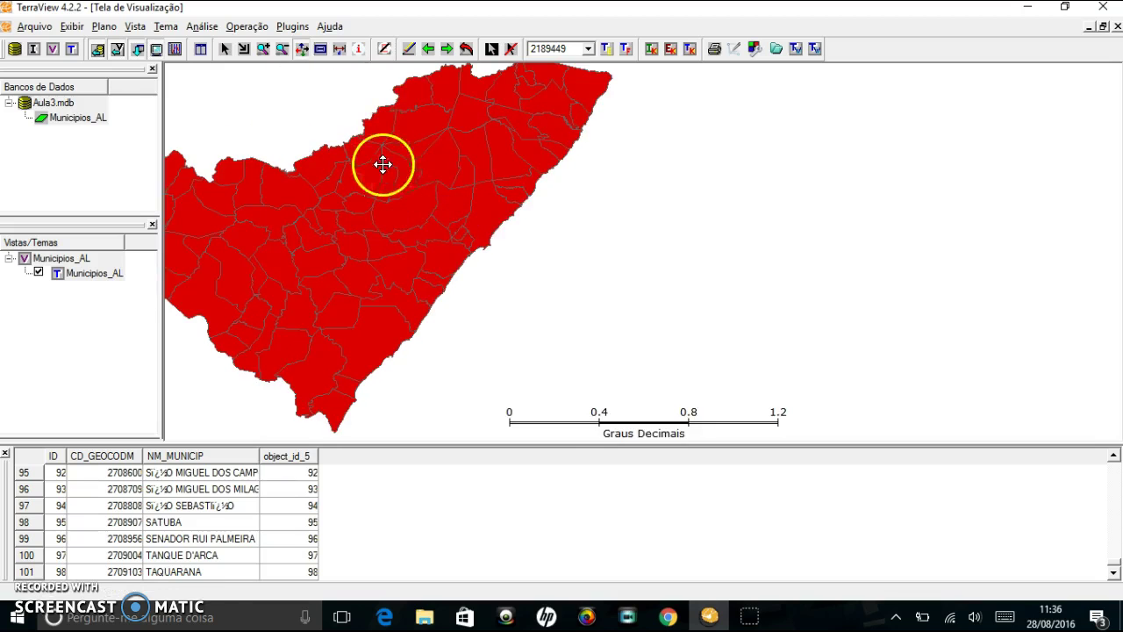
Zoom by area into the eastern coast, pan the enlarged map eastward and restore the full extent
click(263, 49)
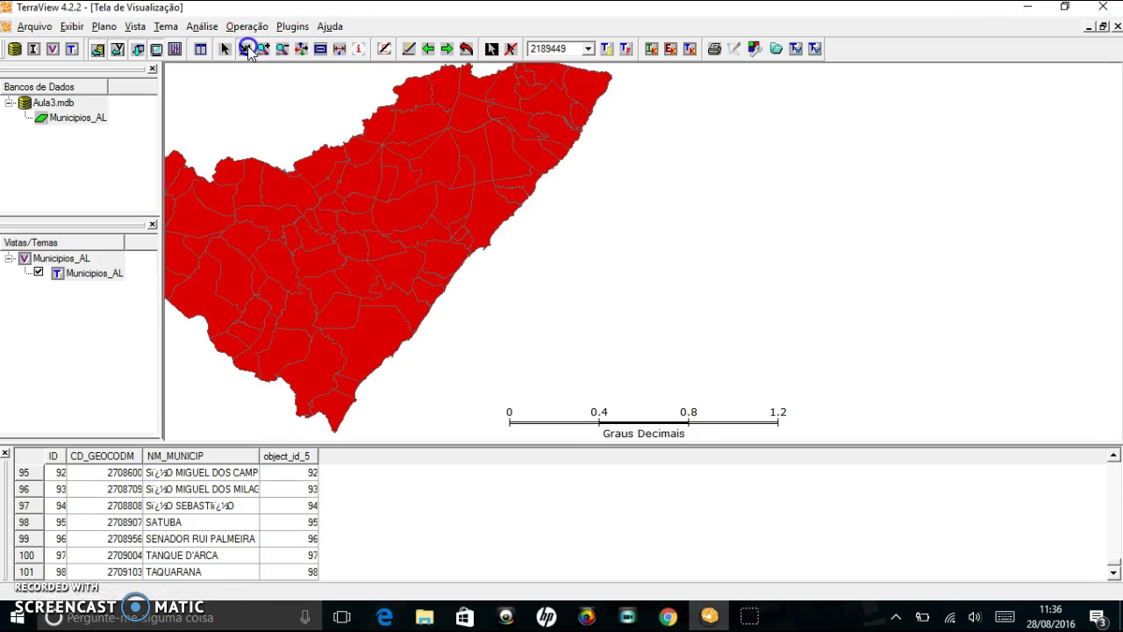
drag(421, 143, 596, 304)
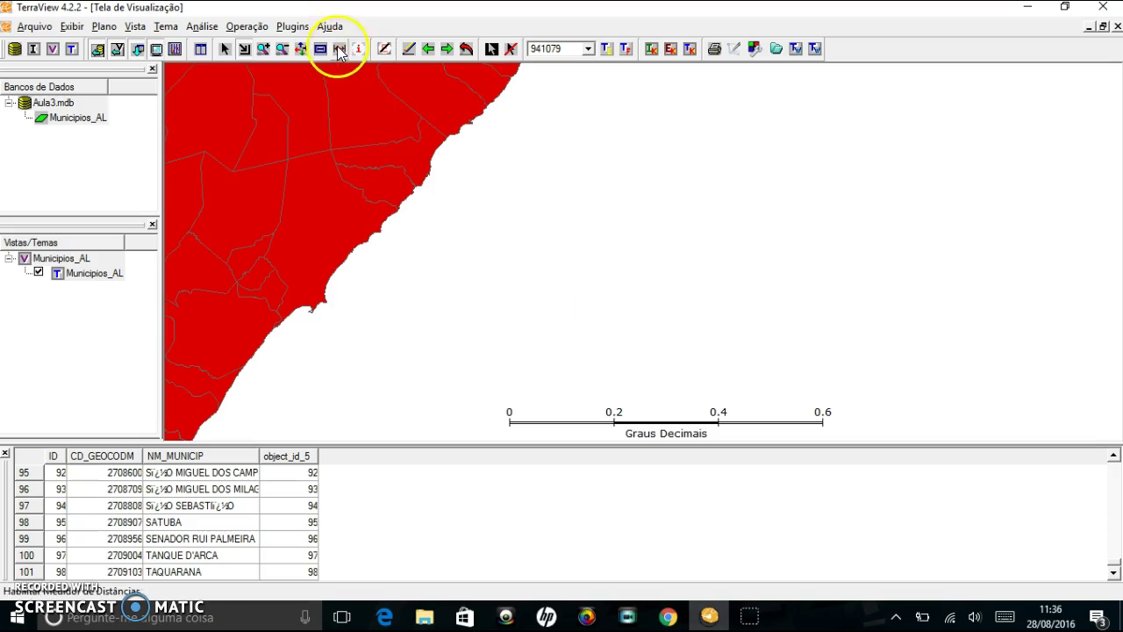
click(301, 48)
drag(317, 172, 605, 193)
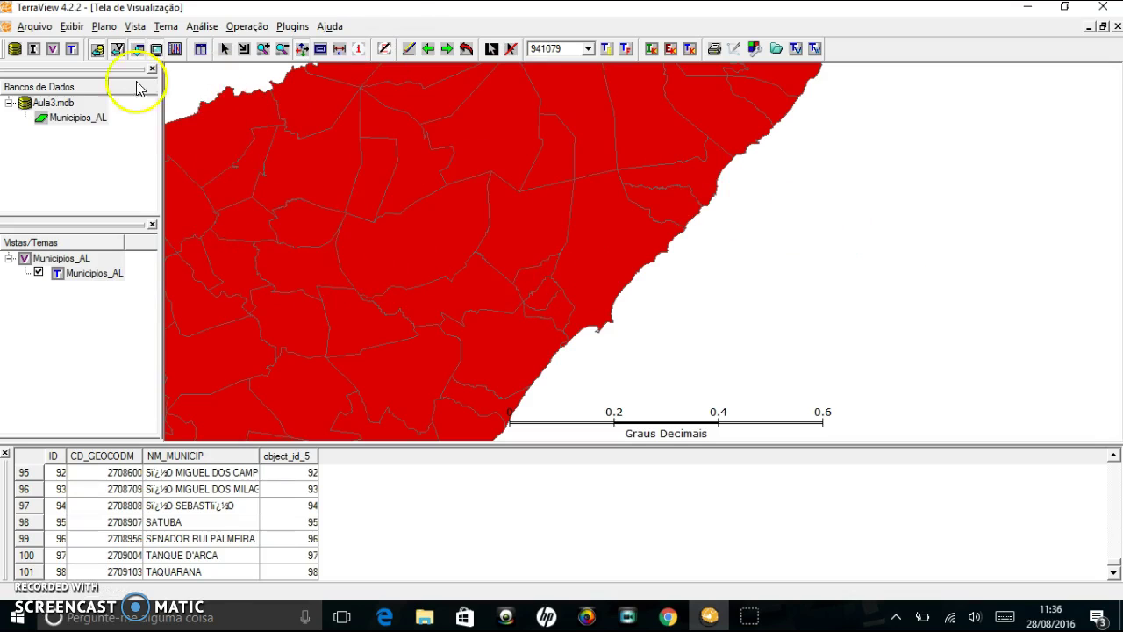
click(466, 49)
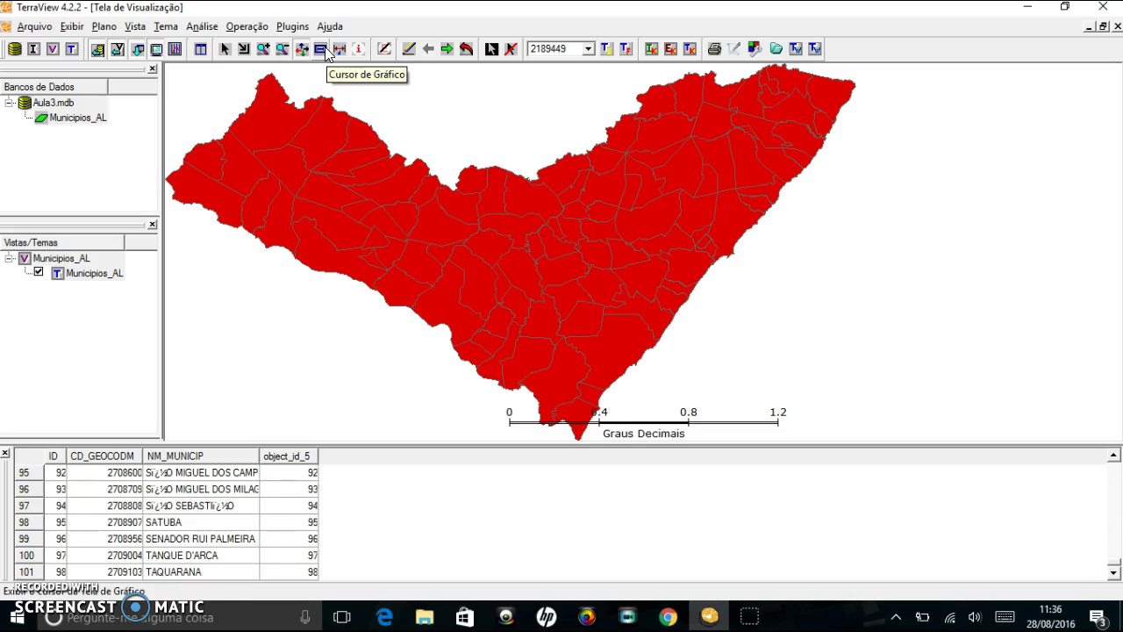
Use the graphic cursor's box to highlight groups of municipalities from the northeastern coast through the Arapiraca area to the far west
click(323, 50)
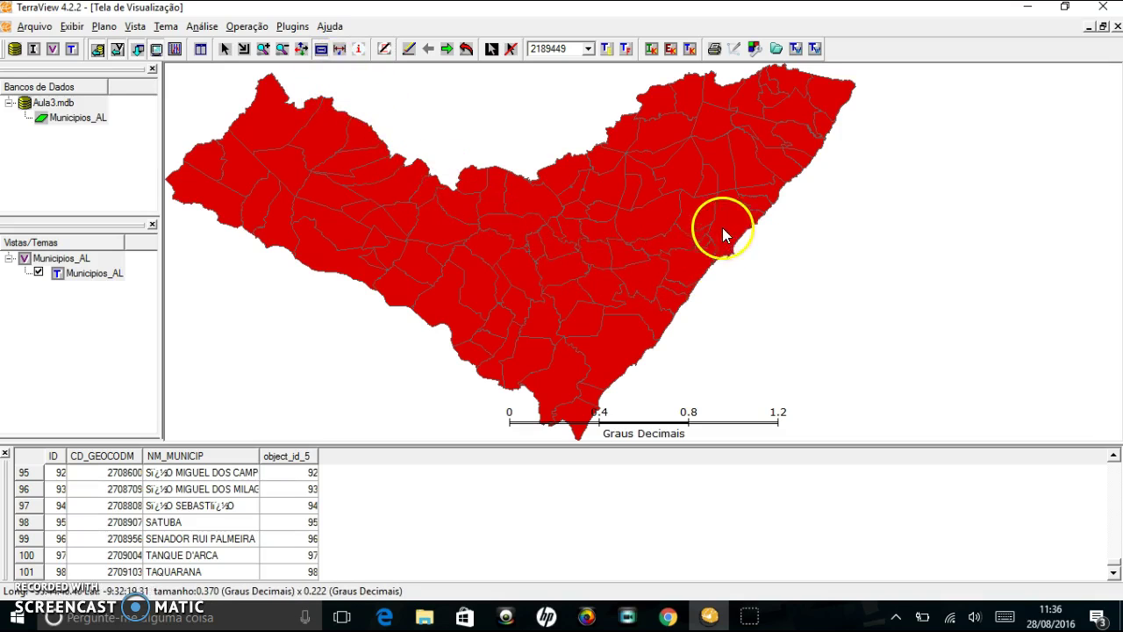
click(764, 173)
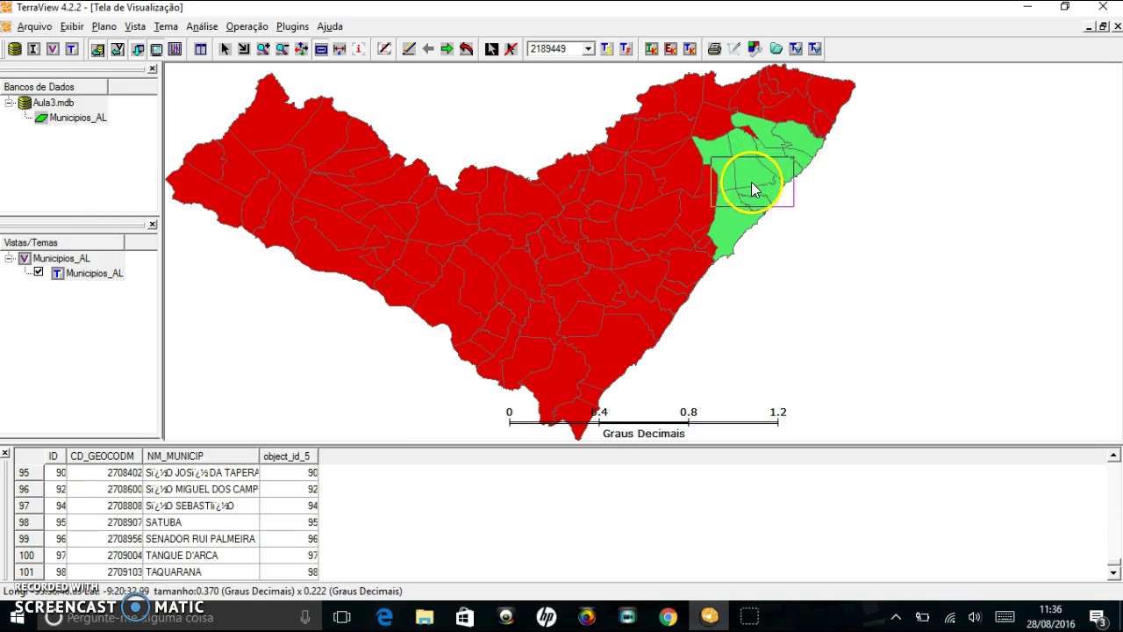
click(656, 248)
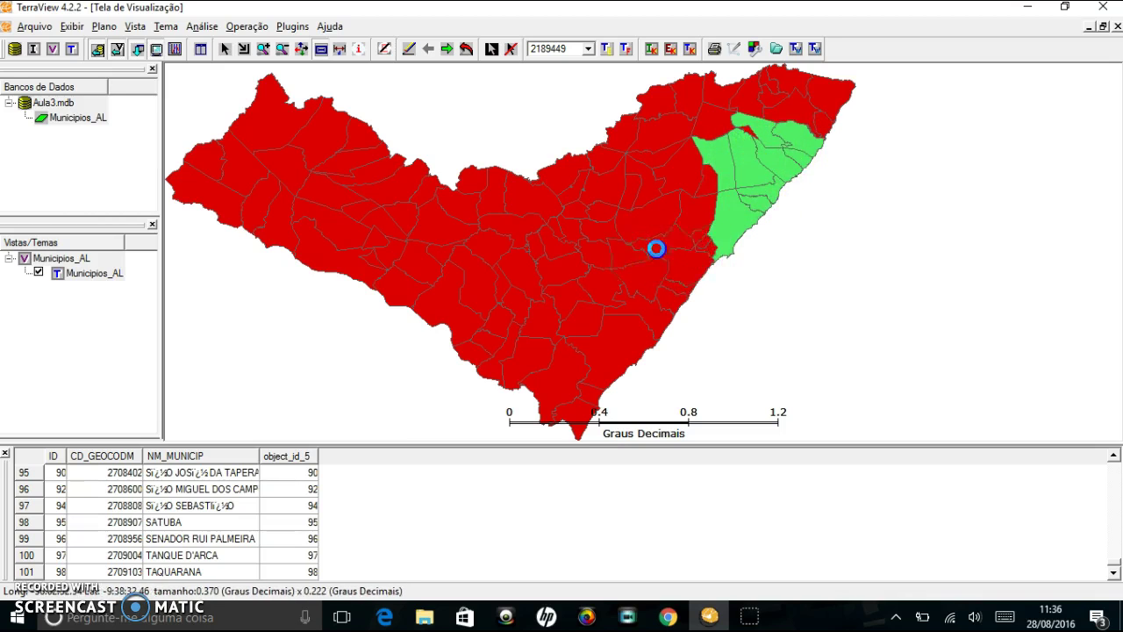
click(525, 267)
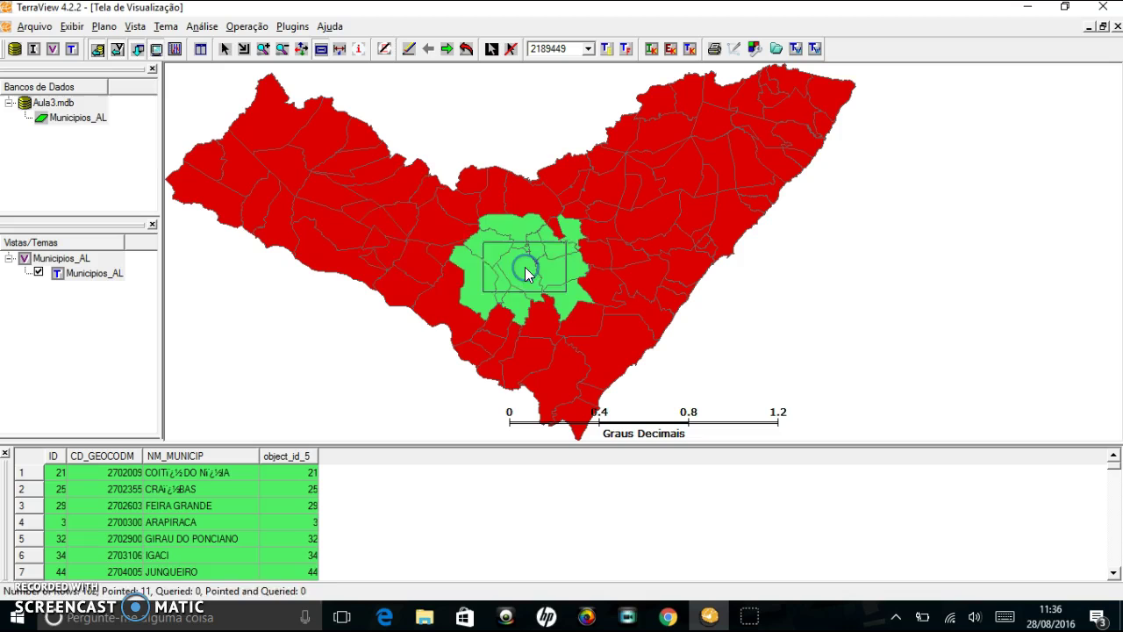
click(375, 215)
click(254, 170)
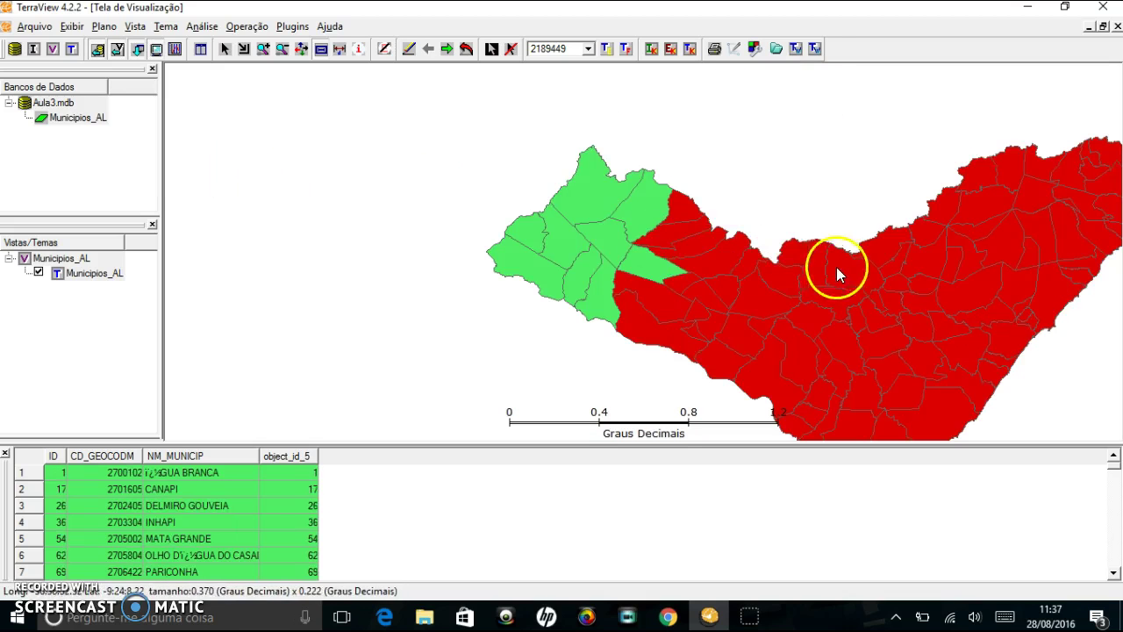
Highlight municipality groups in the centre and east of the map with the graphic cursor's 0.370 x 0.222 degree rectangle
click(837, 267)
click(869, 345)
click(985, 314)
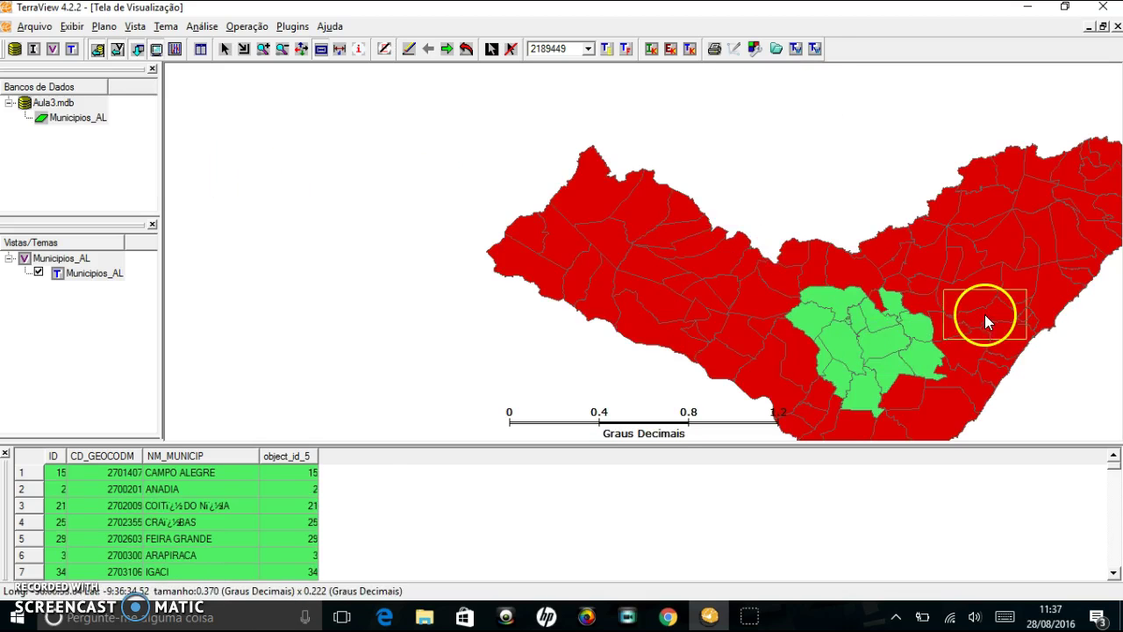
click(992, 253)
click(783, 307)
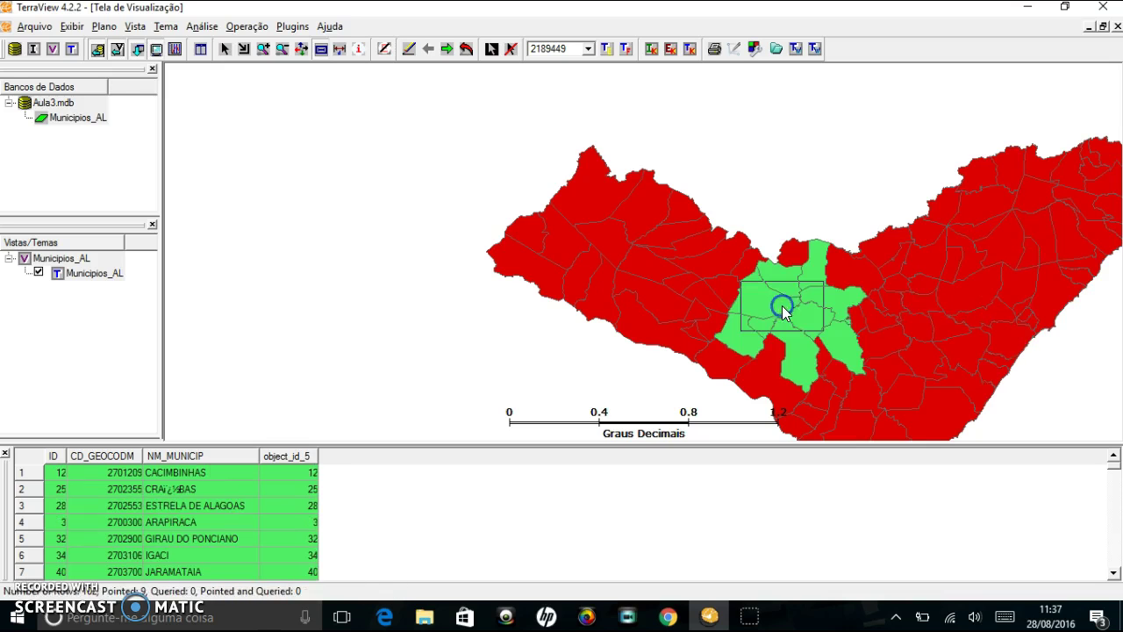
Restore the map's full extent, rotate the graphic cursor's rectangle and highlight municipality groups in the northeast and near the central coast
click(466, 48)
click(574, 254)
drag(577, 260, 619, 88)
click(722, 166)
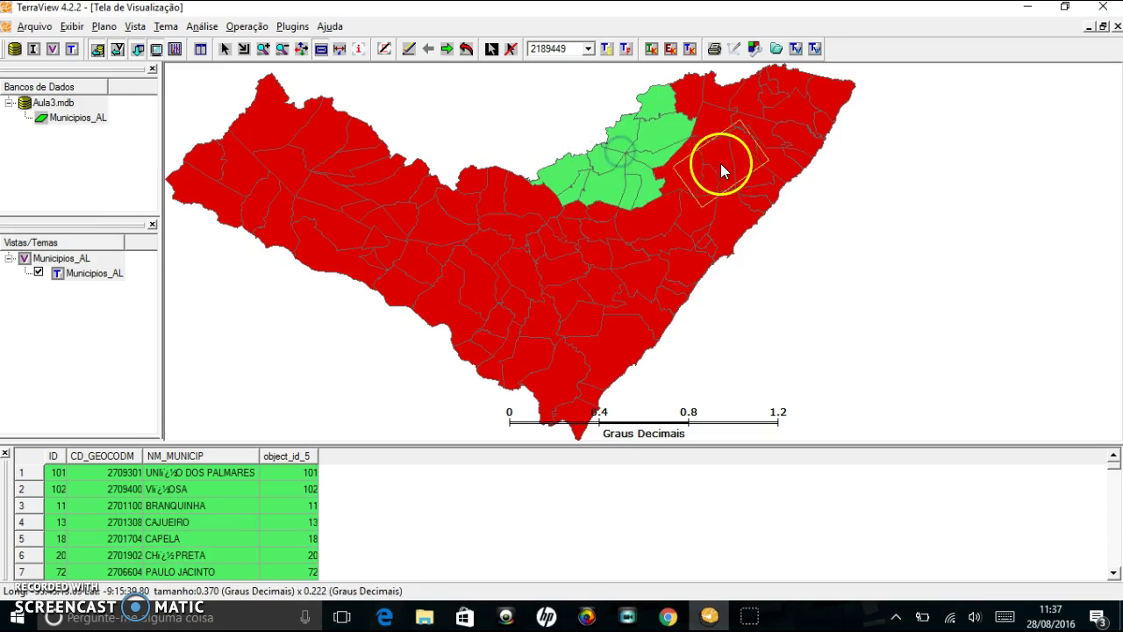
click(636, 265)
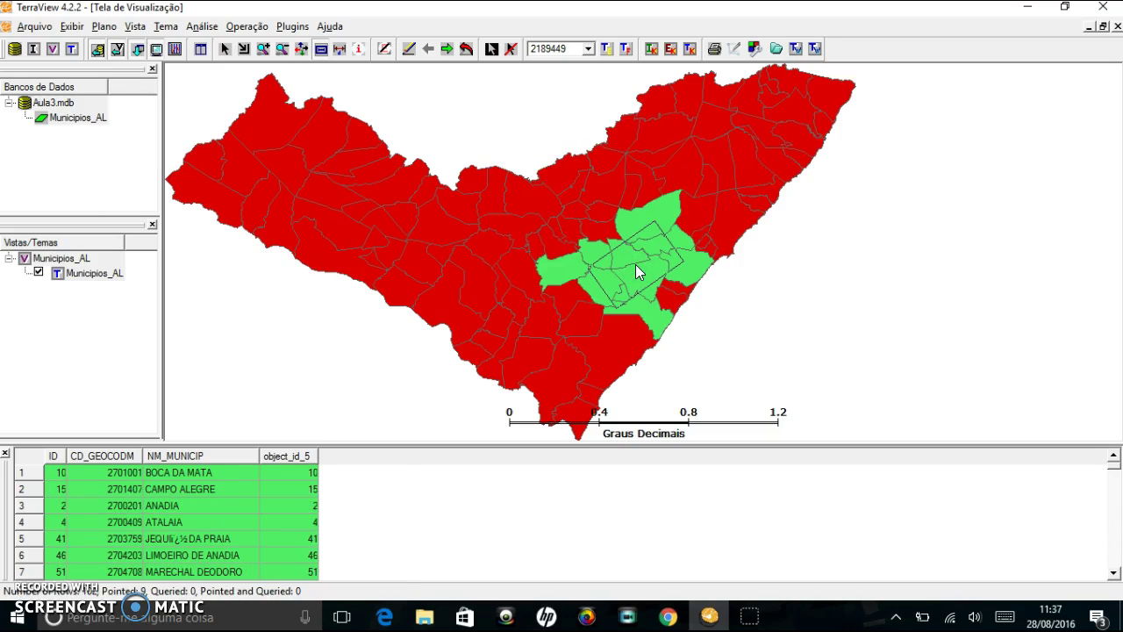
click(614, 245)
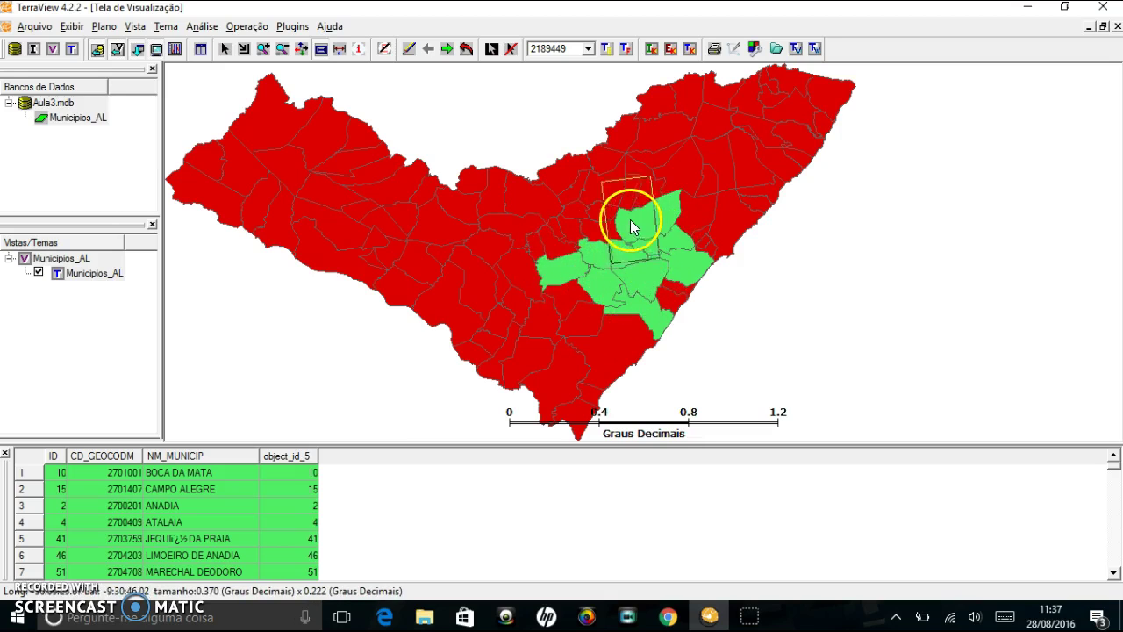
Rotate and resize the graphic cursor's rectangle to about 0.918 x 0.333 decimal degrees and highlight municipalities, ending with the southeastern group
click(575, 265)
click(477, 257)
drag(477, 257, 732, 139)
drag(464, 248, 517, 200)
click(586, 294)
click(468, 225)
click(580, 247)
click(750, 217)
drag(751, 216, 825, 268)
mouse_move(690, 278)
mouse_down()
mouse_move(699, 302)
mouse_move(752, 294)
mouse_move(708, 351)
mouse_move(635, 338)
mouse_move(443, 244)
mouse_move(383, 183)
mouse_move(381, 163)
mouse_move(431, 143)
mouse_move(501, 160)
mouse_move(724, 161)
mouse_move(834, 114)
mouse_move(956, 105)
mouse_move(940, 183)
mouse_move(805, 272)
mouse_move(796, 317)
mouse_move(782, 321)
mouse_move(561, 224)
mouse_move(324, 248)
mouse_move(343, 256)
mouse_move(358, 93)
mouse_up()
Change the graphic cursor's spatial cursor type to Elipse
click(325, 51)
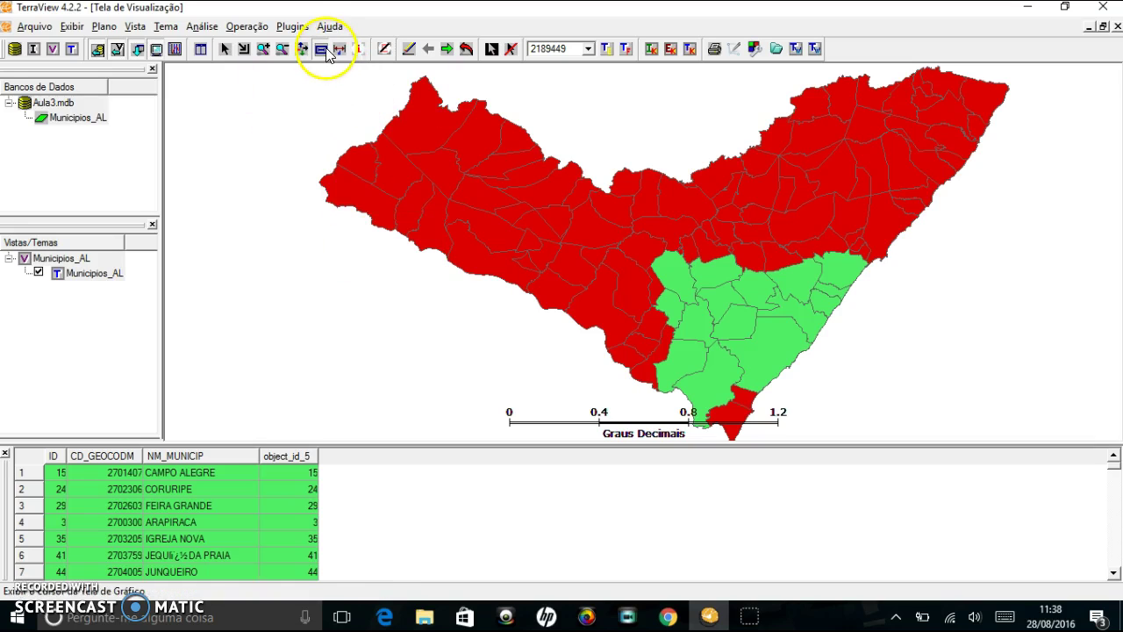
right_click(317, 276)
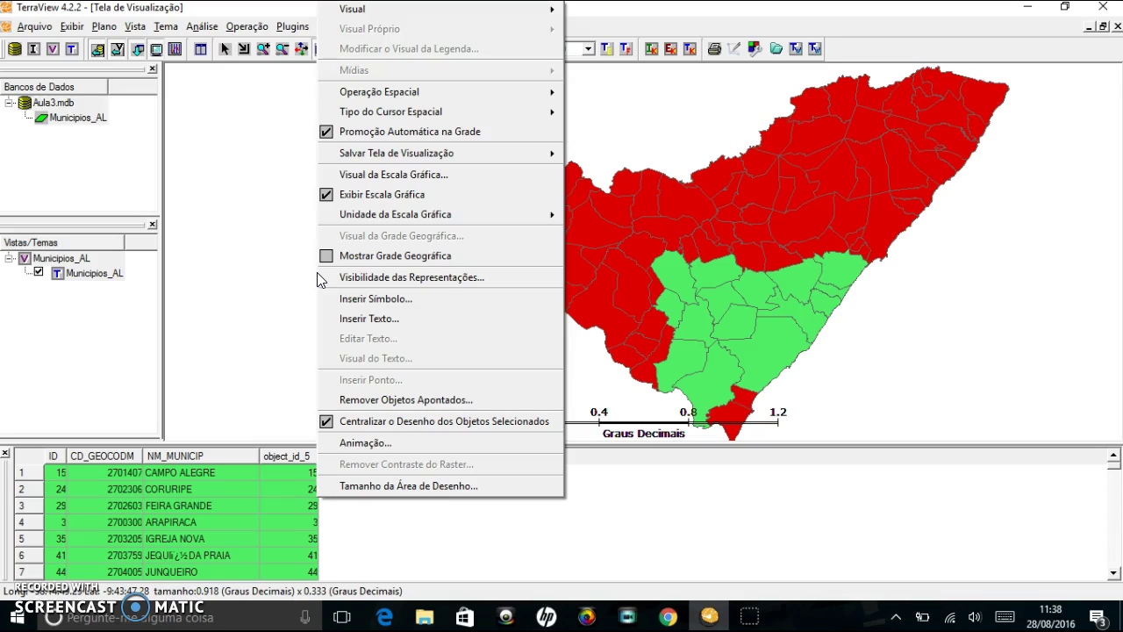
click(446, 112)
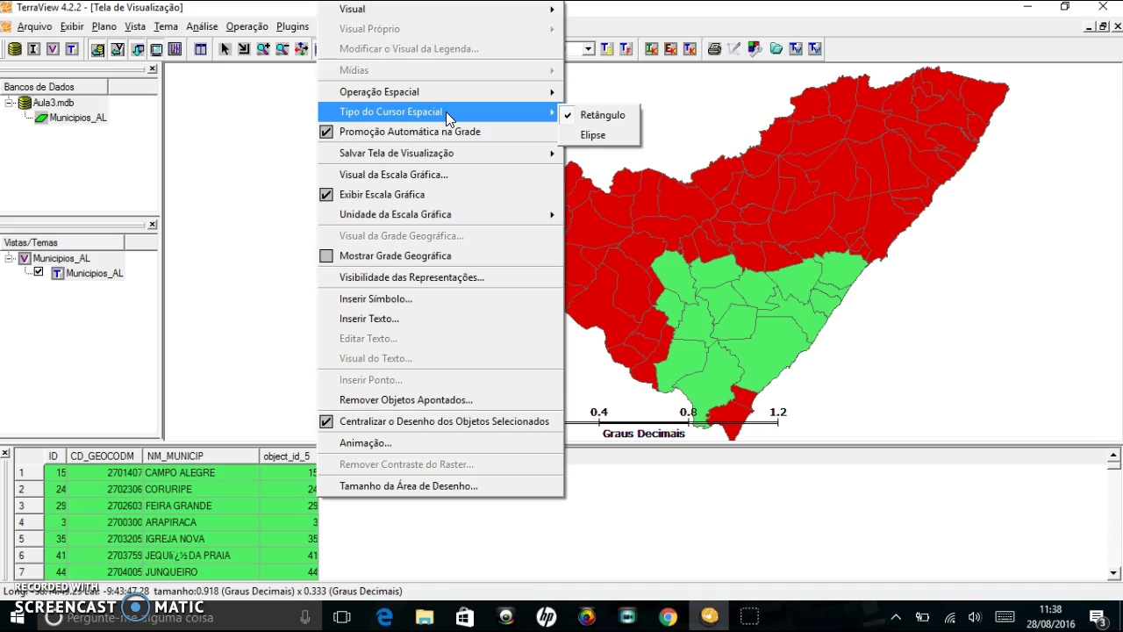
click(609, 134)
Highlight municipality groups in the far west, the northeast and the centre of the map with the elliptical cursor
click(538, 234)
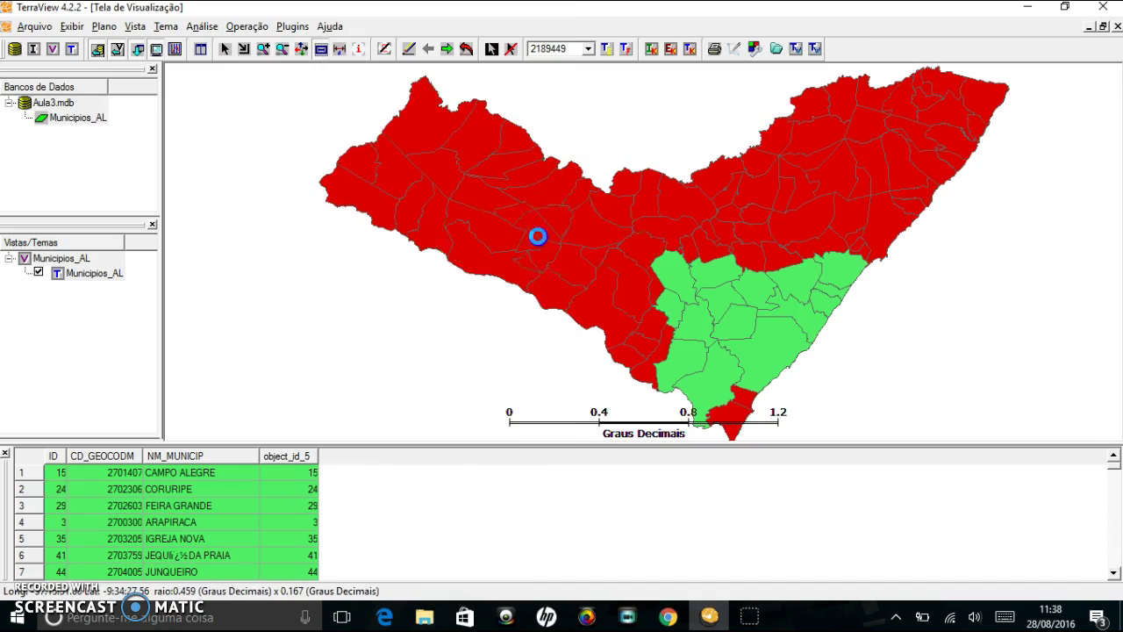
click(452, 186)
click(657, 255)
click(742, 201)
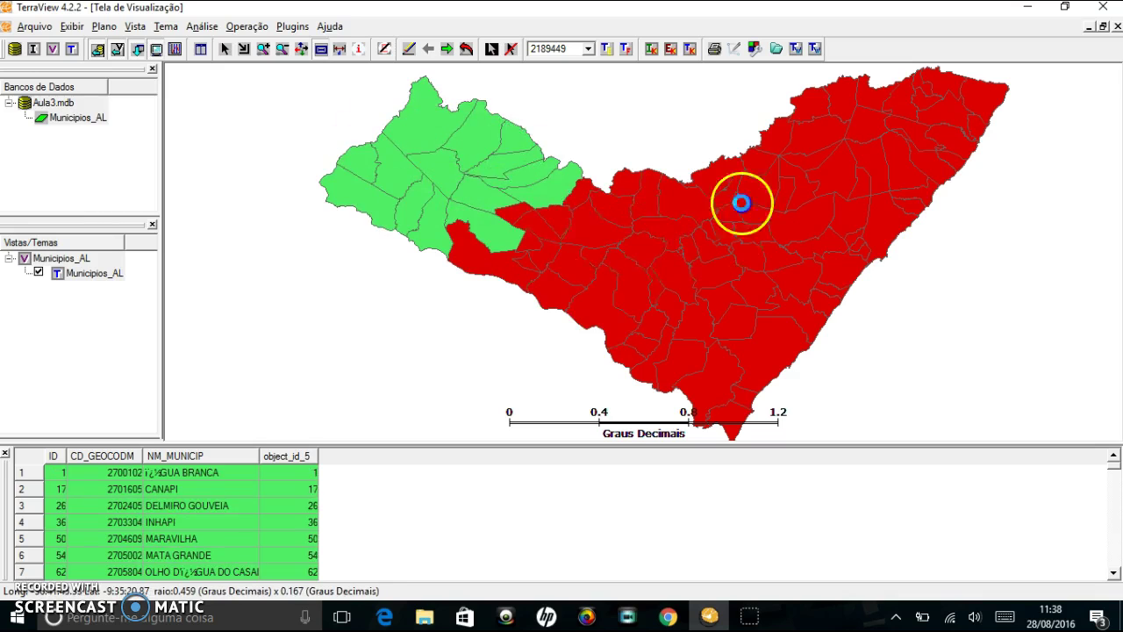
click(822, 165)
click(890, 143)
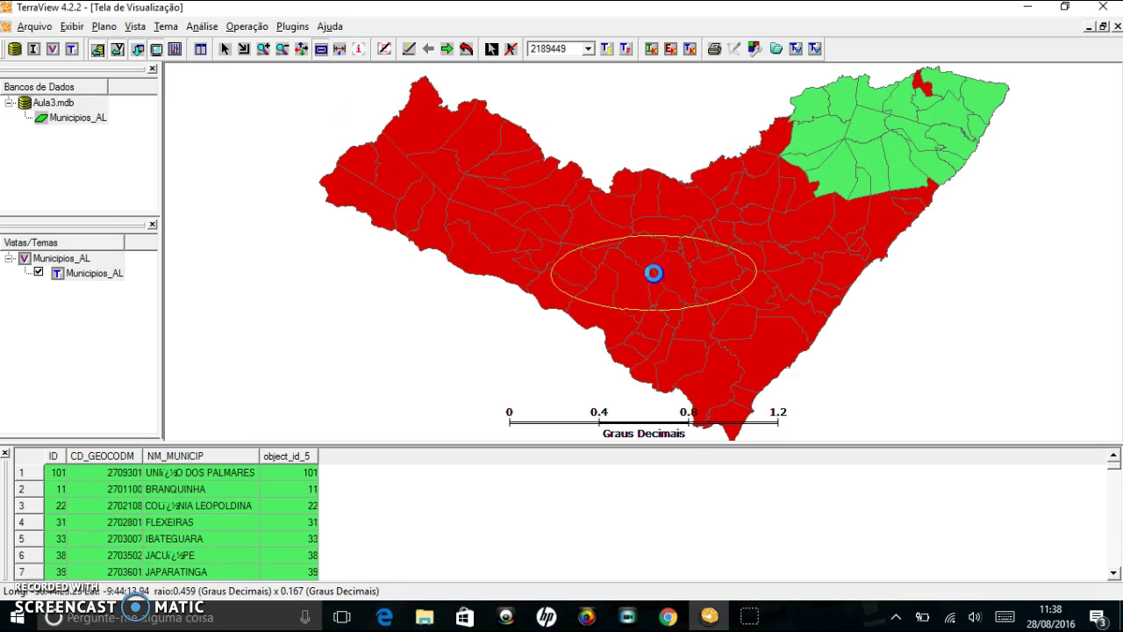
click(653, 272)
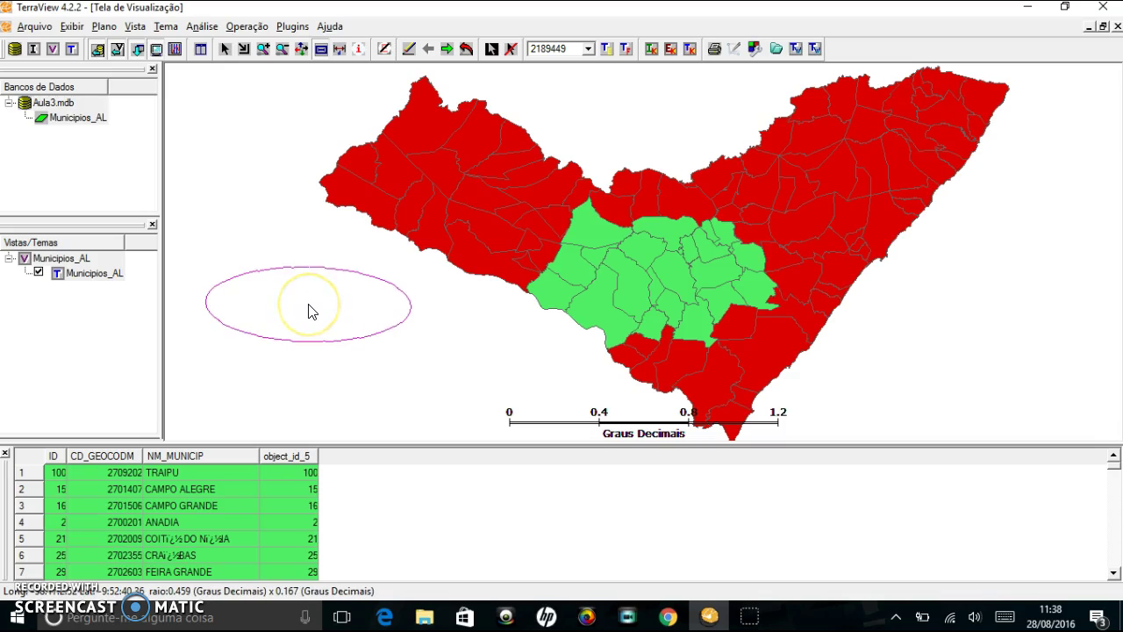
Shrink the elliptical cursor to radii of about 0.093 x 0.089 decimal degrees and highlight small municipality groups across the west
drag(309, 312, 227, 288)
click(401, 220)
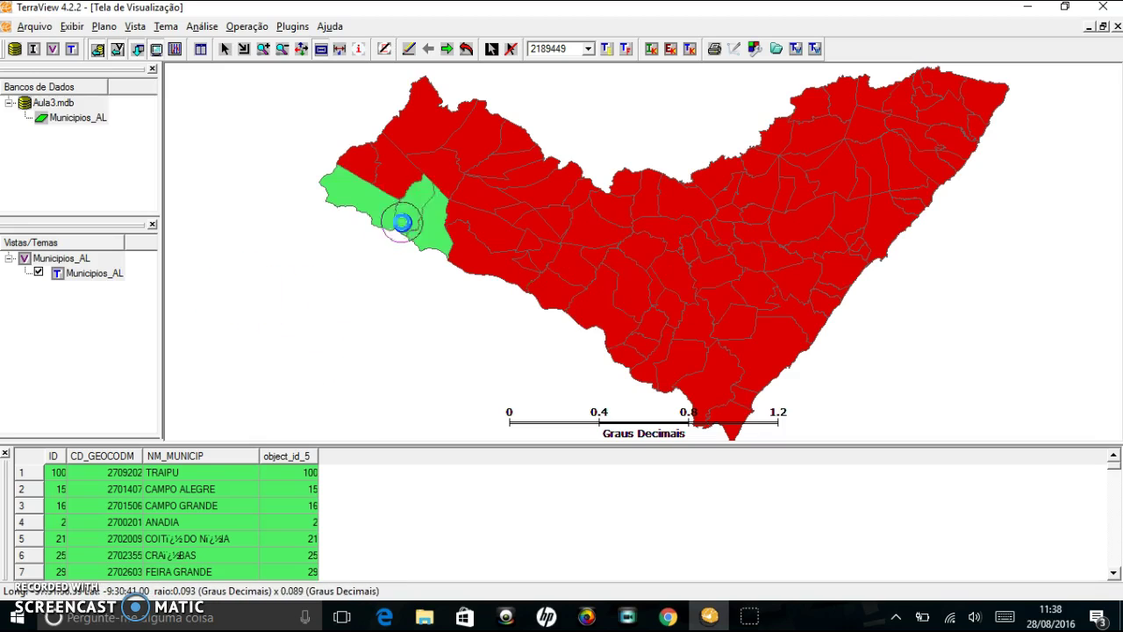
click(421, 181)
click(439, 147)
click(501, 146)
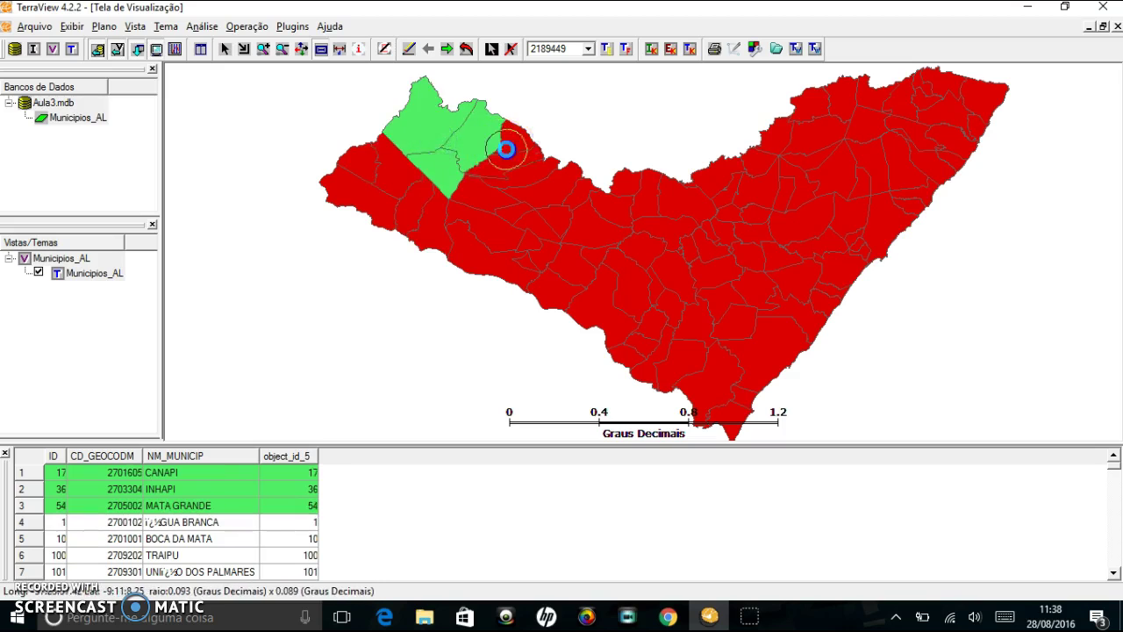
click(544, 182)
click(509, 216)
click(560, 265)
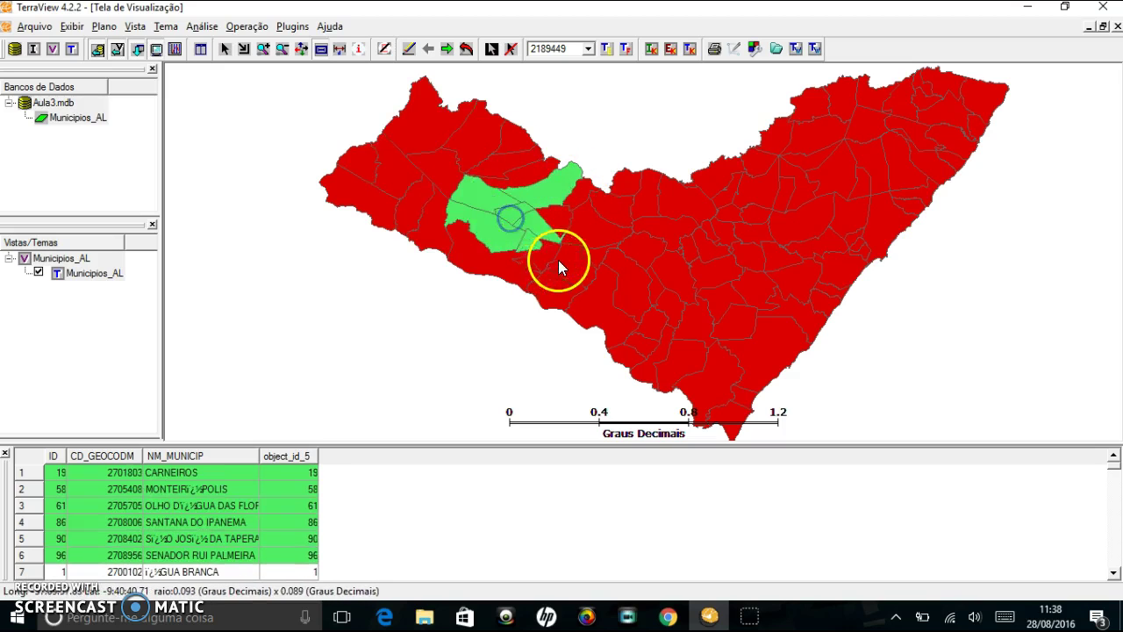
Highlight small groups in the Penedo area, around Atalaia and elsewhere with the reduced ellipse, and unmark all objects
click(636, 277)
click(669, 316)
click(698, 347)
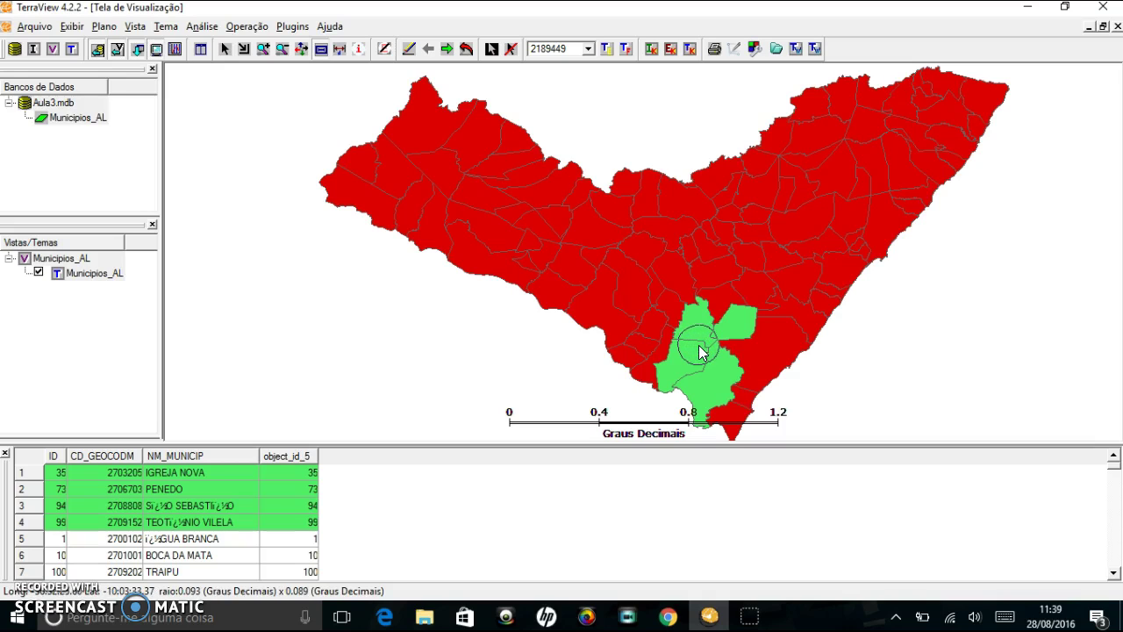
click(545, 245)
click(625, 211)
click(778, 193)
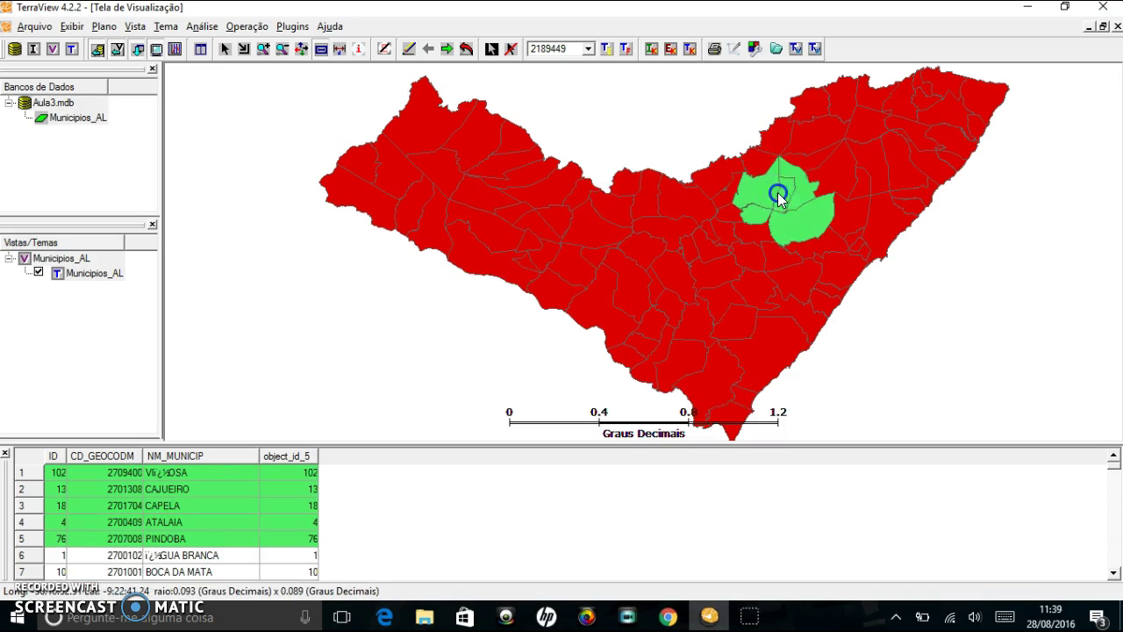
click(742, 309)
click(534, 251)
click(510, 48)
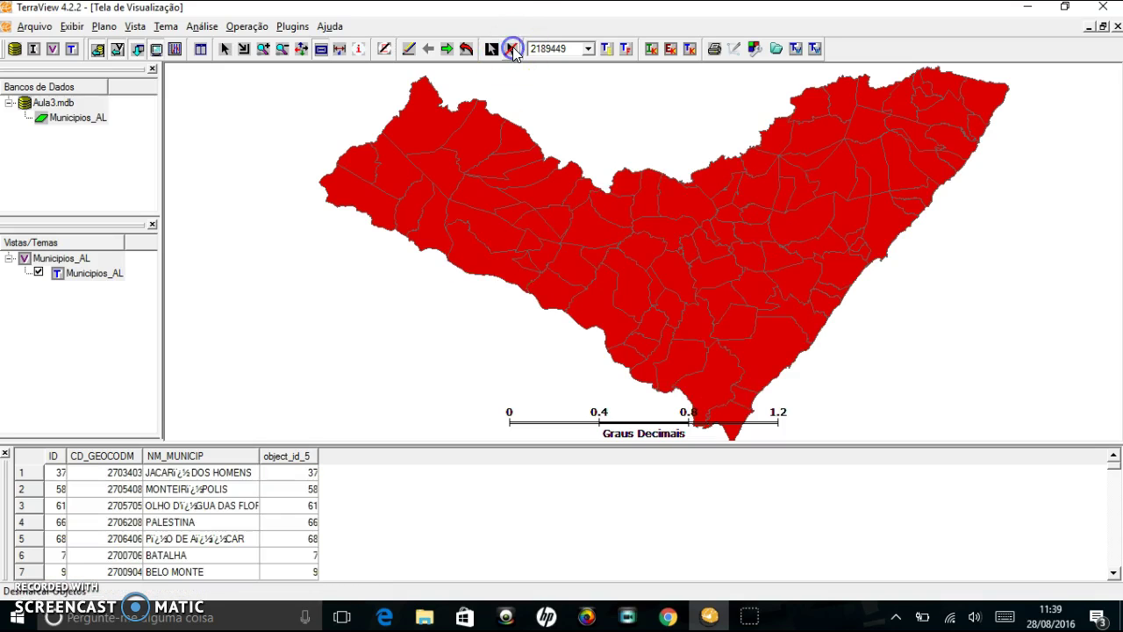